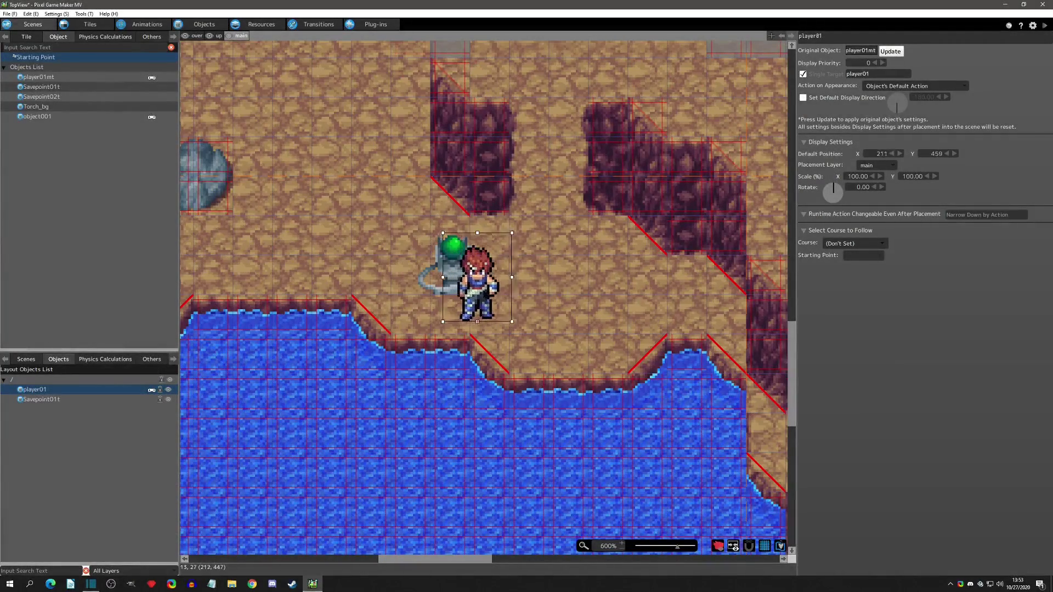
- Move player01 and player01m beside the savepoint statue, setting both to display priority 1
mouse_move(478, 295)
mouse_down()
mouse_move(483, 256)
mouse_move(447, 238)
mouse_move(526, 273)
mouse_move(484, 275)
mouse_move(440, 321)
mouse_move(450, 217)
mouse_move(449, 322)
mouse_move(444, 223)
mouse_move(448, 274)
mouse_move(491, 289)
mouse_up()
click(882, 62)
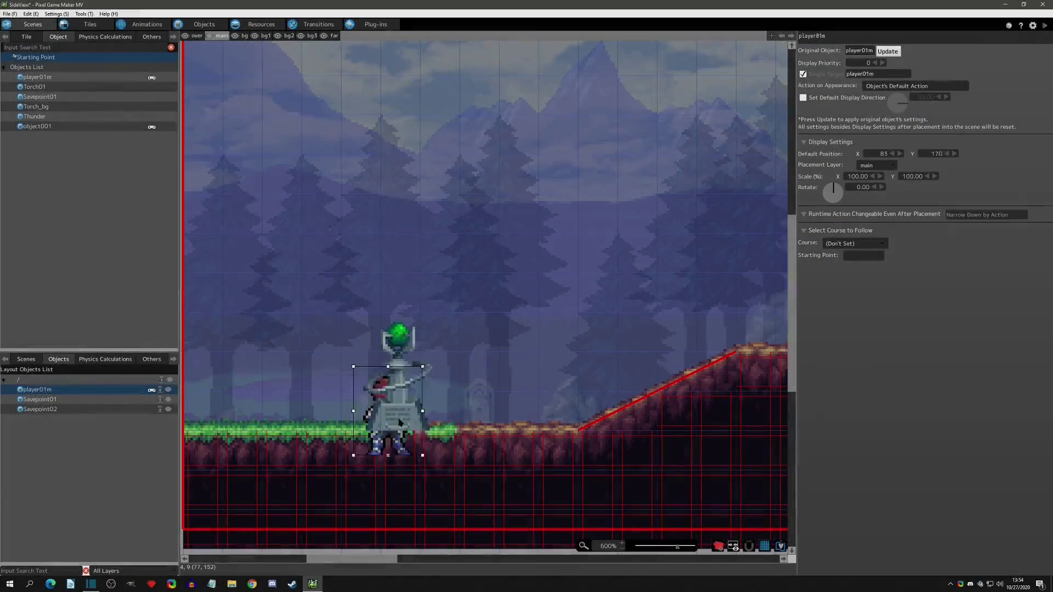
drag(400, 439, 408, 266)
click(883, 63)
drag(407, 266, 399, 357)
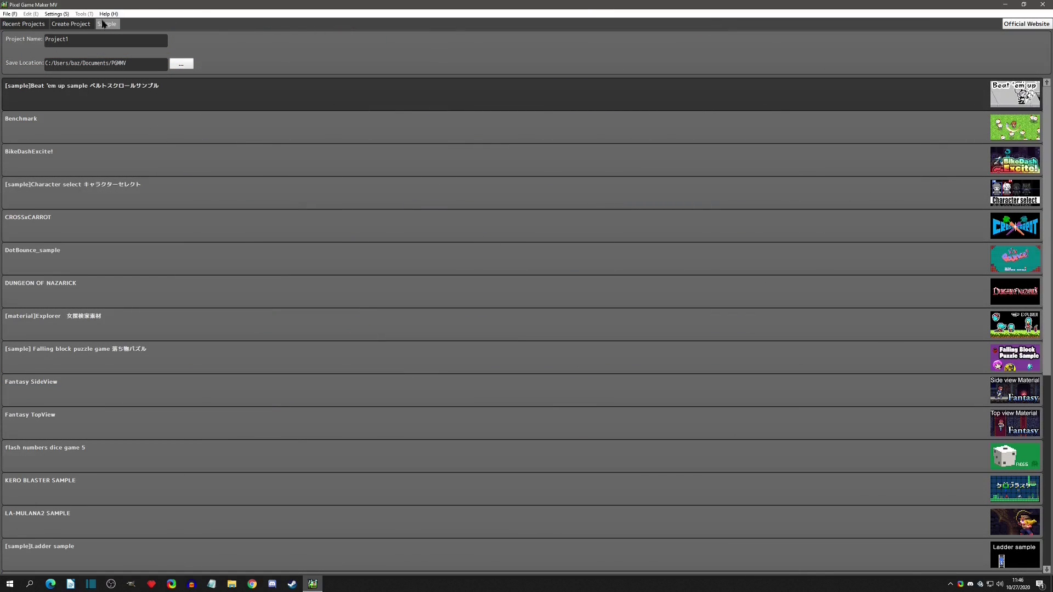
- Create a project from the Fantasy TopView sample, typing 'T' as its name
drag(86, 38, 11, 38)
text(T)
double_click(925, 426)
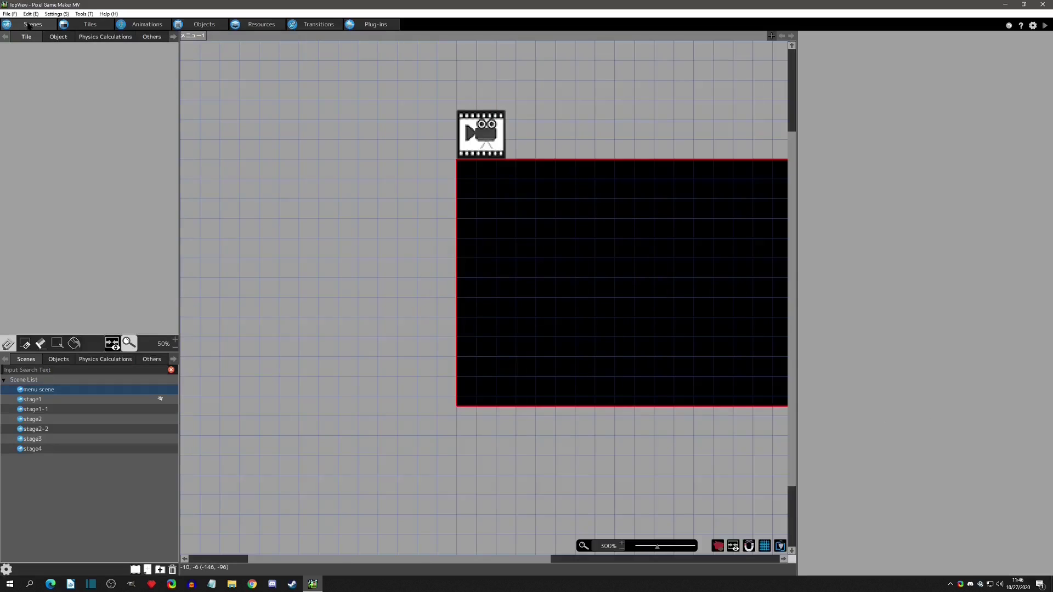
- Close that project and create 'SideView' from the Fantasy SideView sample
click(14, 16)
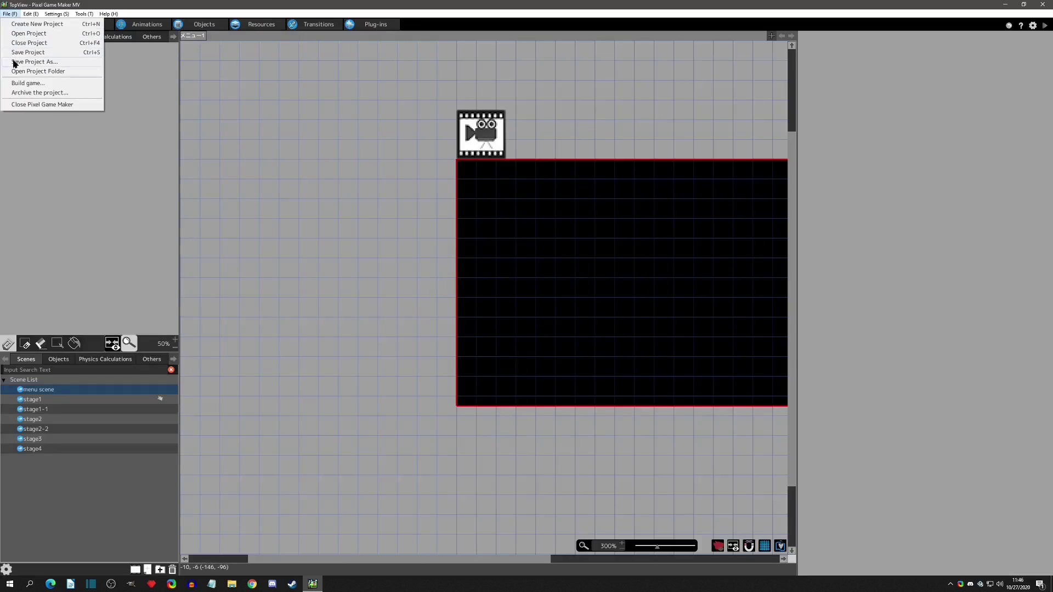
click(15, 44)
click(116, 24)
drag(110, 40, 2, 41)
text(SideView)
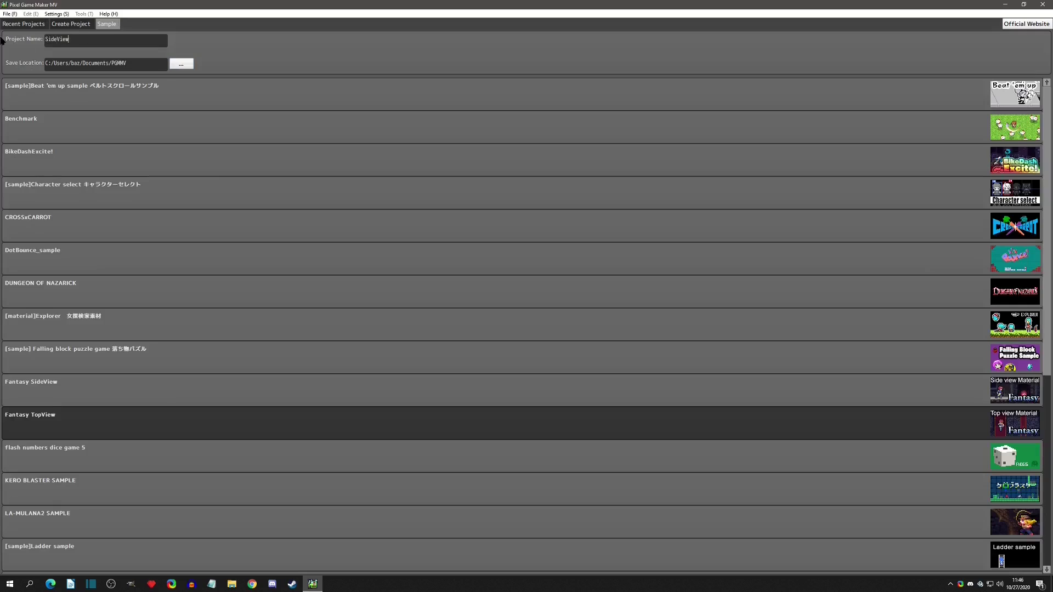
double_click(78, 388)
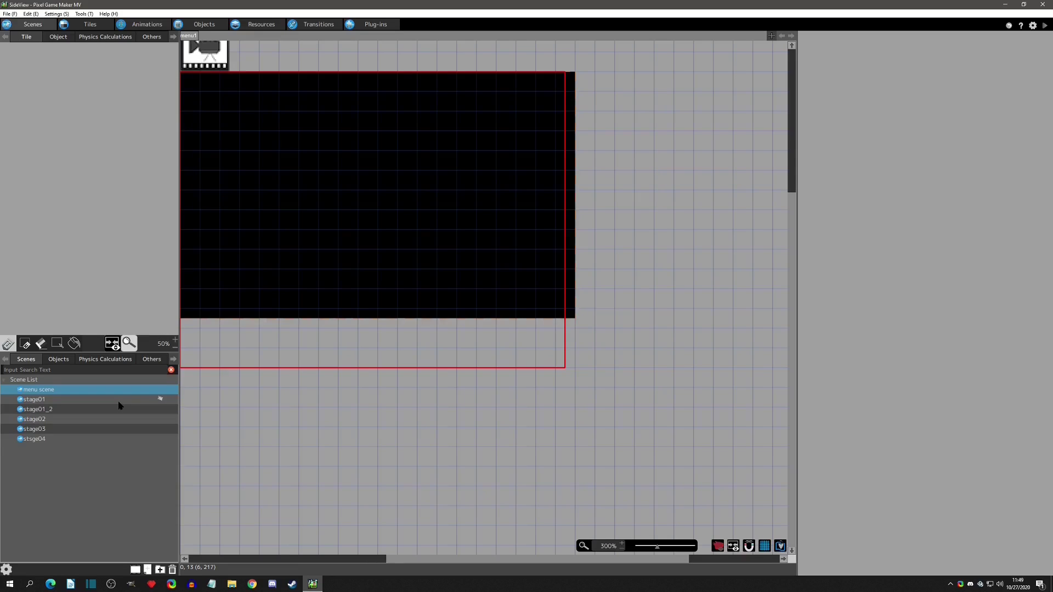
- Test-play stage01 by running right and jumping, then bring up stage01's options
click(63, 399)
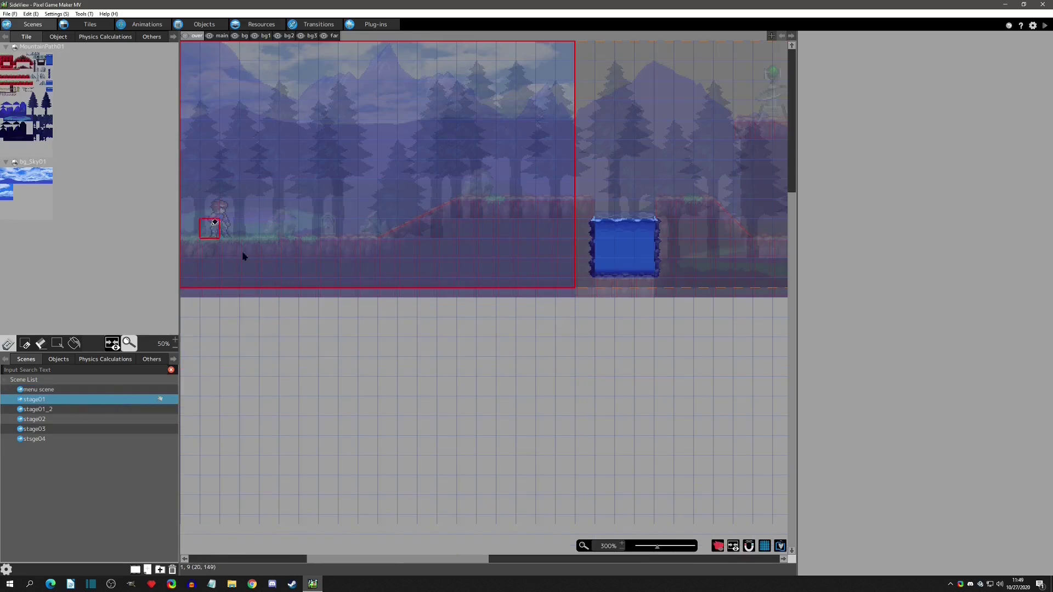
click(1045, 25)
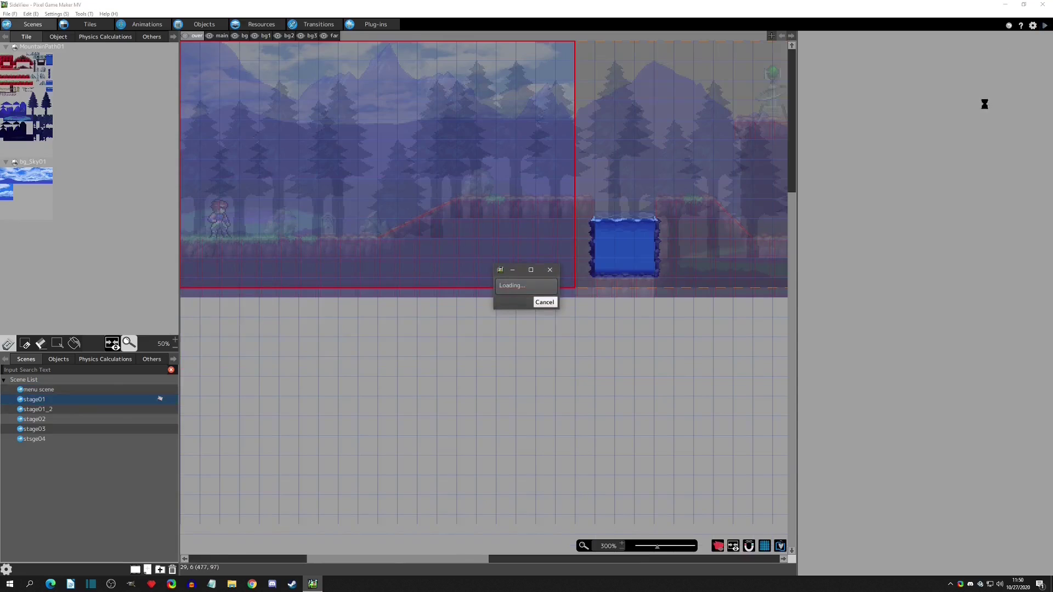
key(Right)
key(z)
key(z)
key(z)
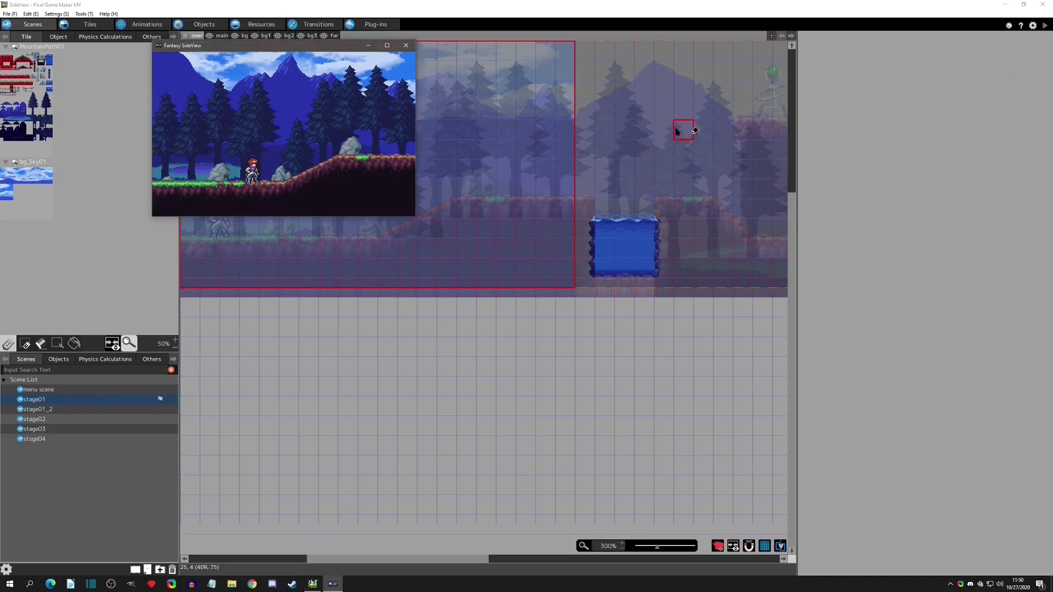
click(405, 45)
right_click(61, 399)
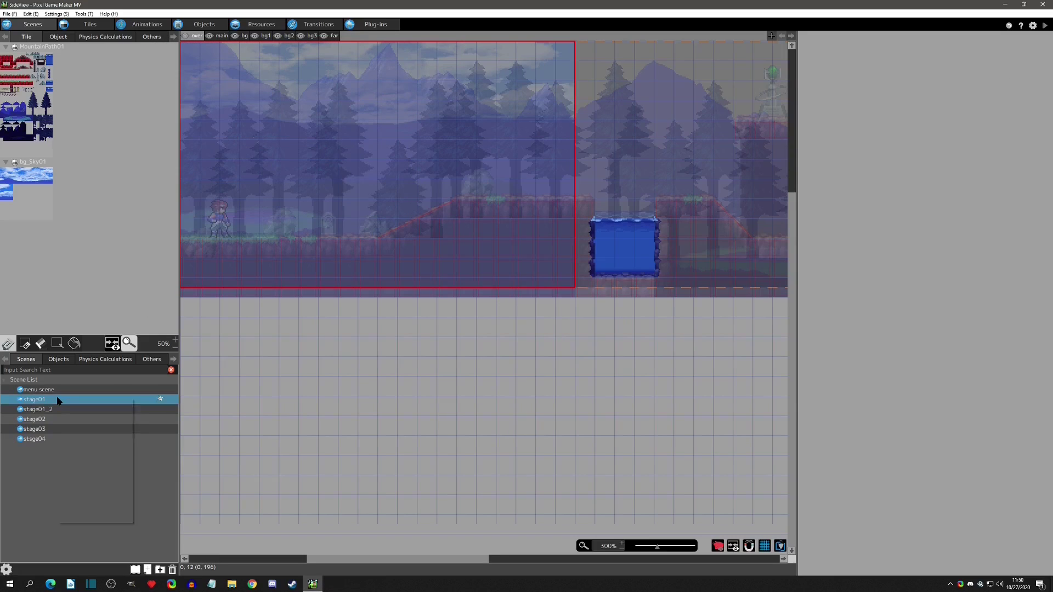
- Set stage01's gravity acceleration to 0 and test-play a jump in zero gravity
click(88, 498)
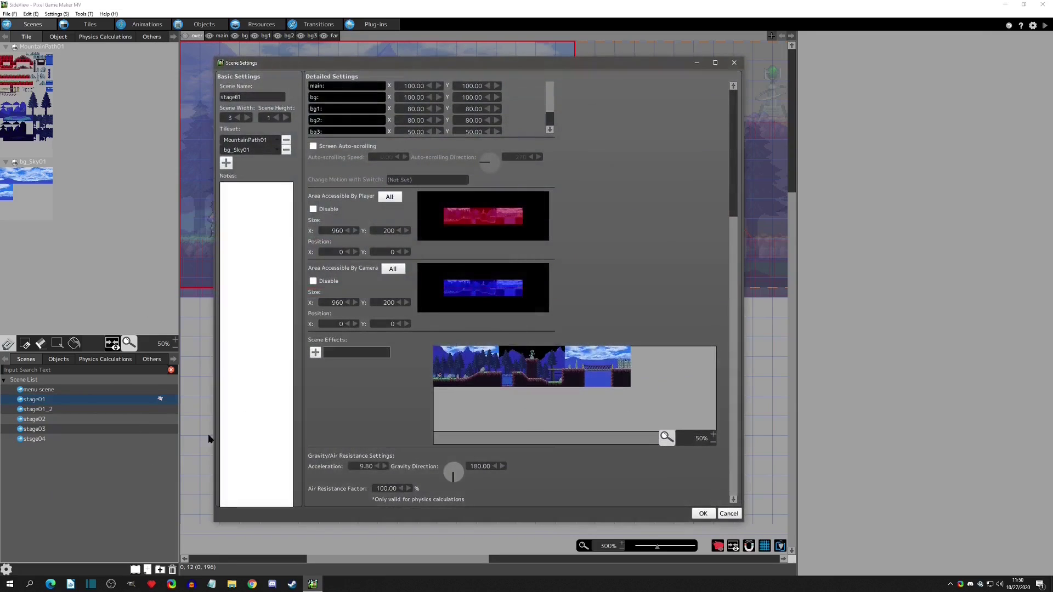
scroll(735, 263, down, 3)
scroll(720, 305, up, 3)
double_click(360, 468)
text(00)
click(703, 513)
click(1044, 27)
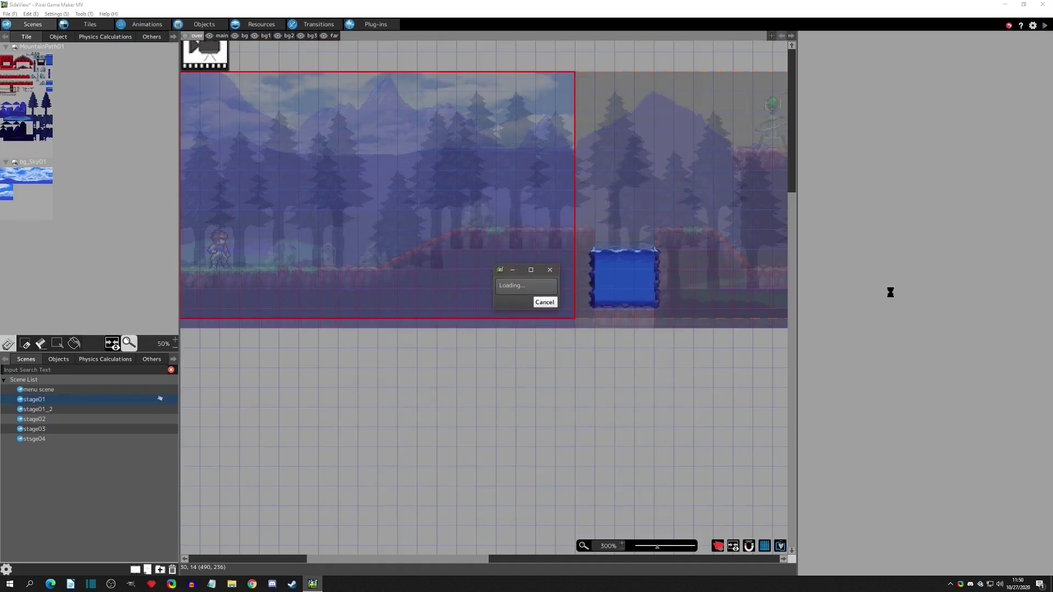
key(z)
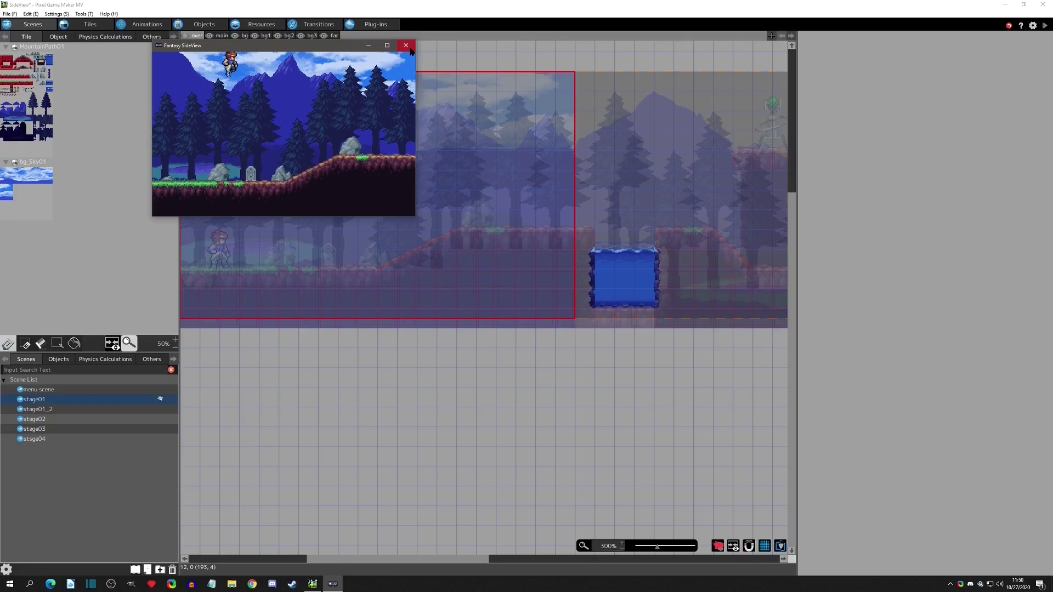
click(410, 49)
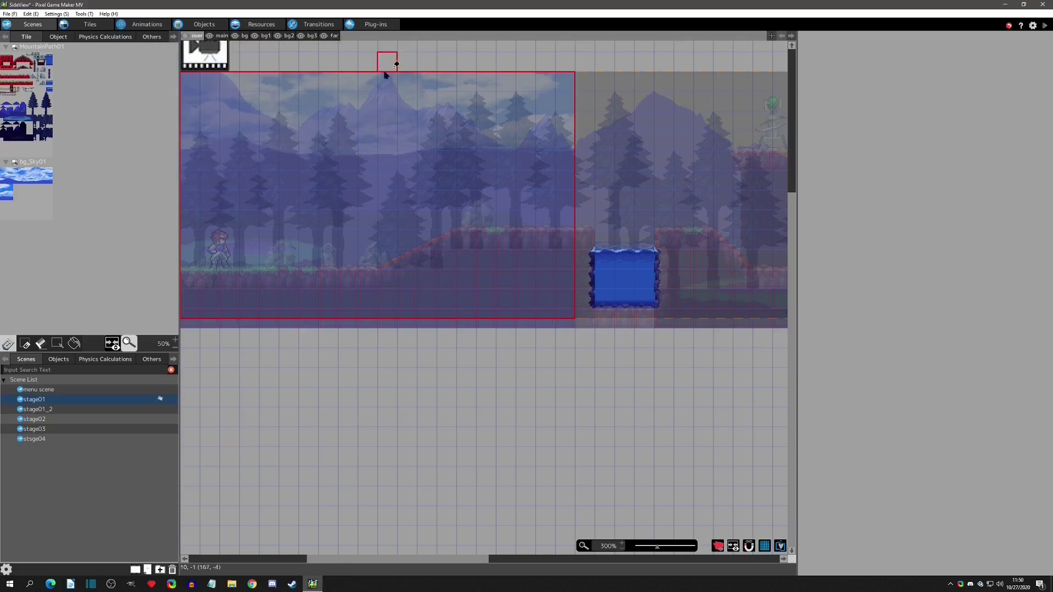
- Restore stage01's gravity acceleration to 9 in its scene settings
right_click(53, 403)
click(82, 500)
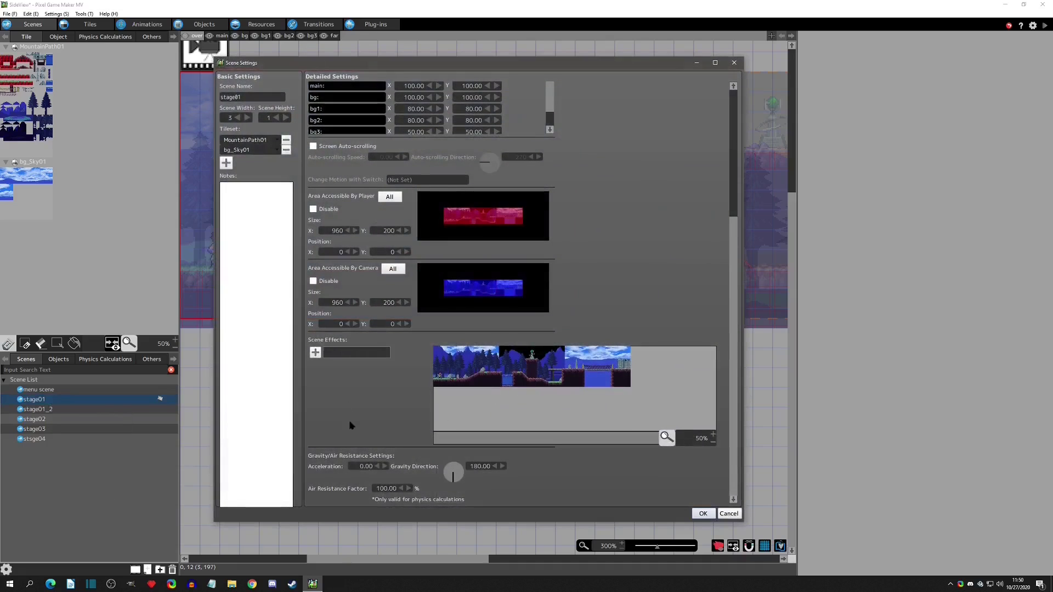
double_click(365, 466)
text(9)
click(703, 514)
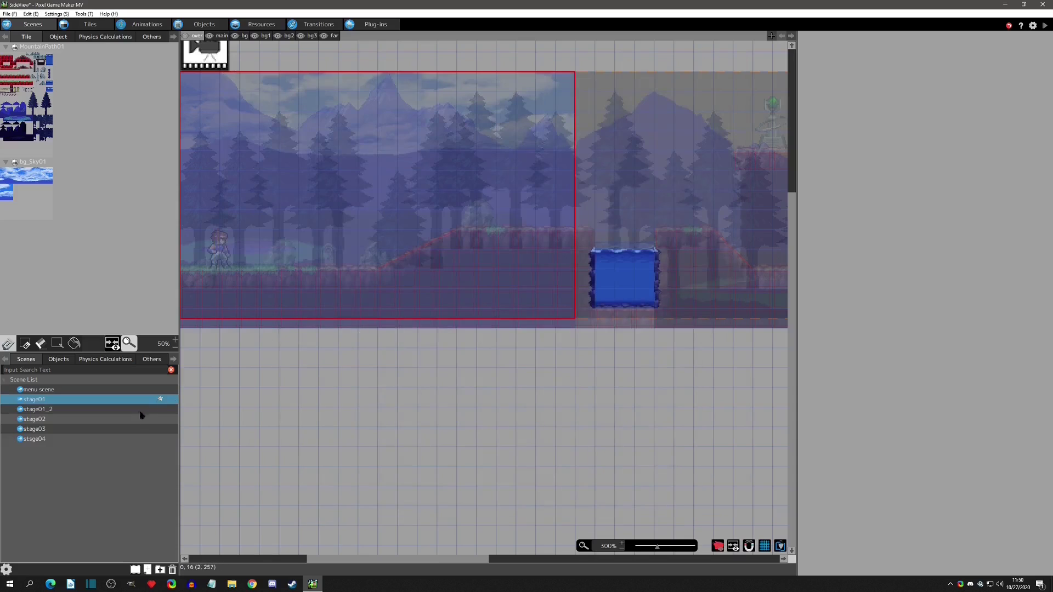
click(67, 452)
- Add a new scene, scene001, to the SideView scene list
right_click(50, 456)
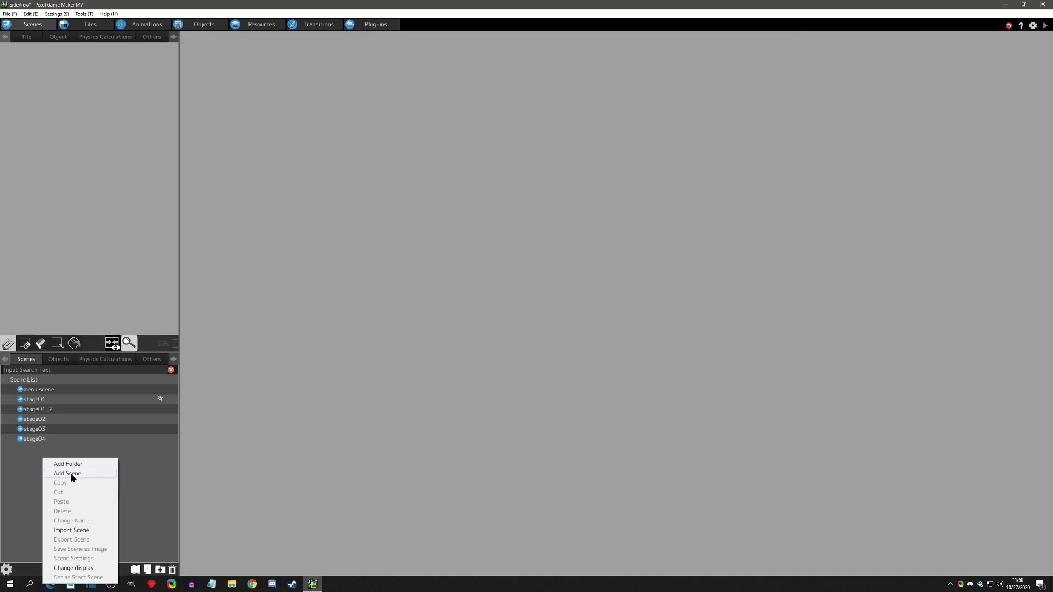
click(66, 473)
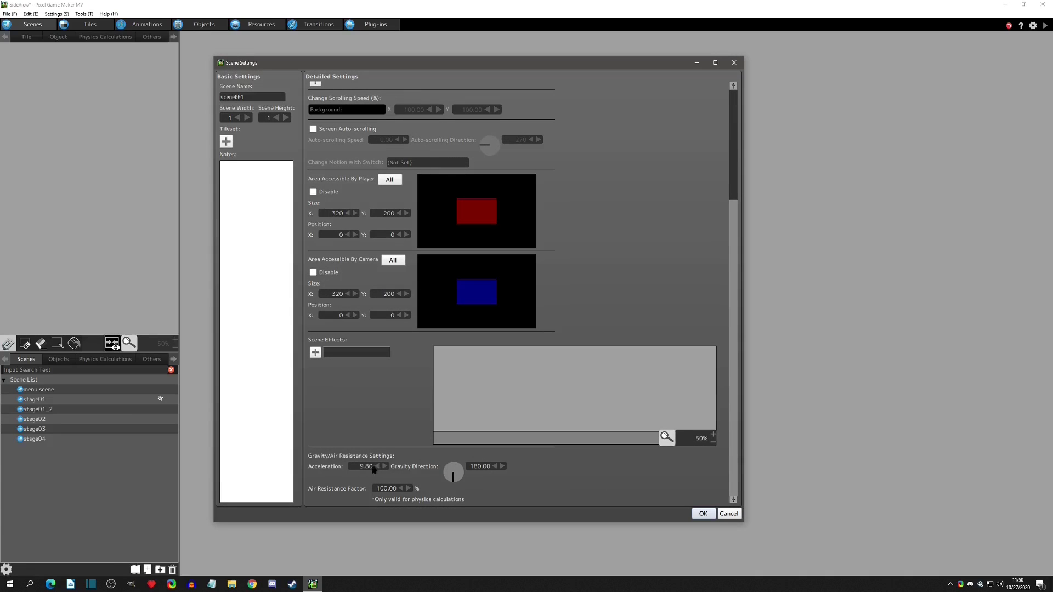
click(693, 517)
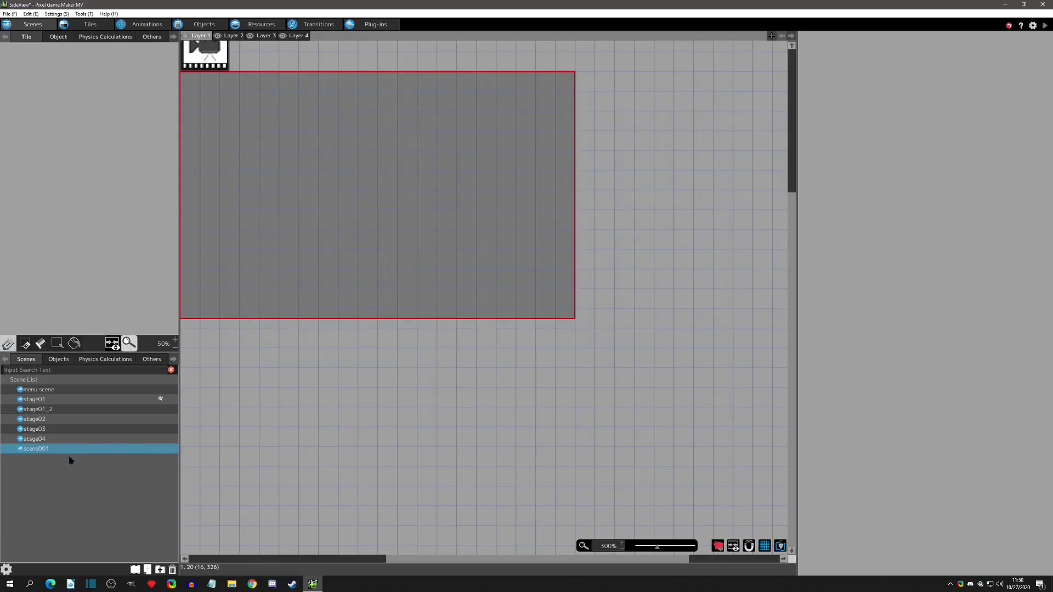
- Save the SideView project and close it
click(9, 14)
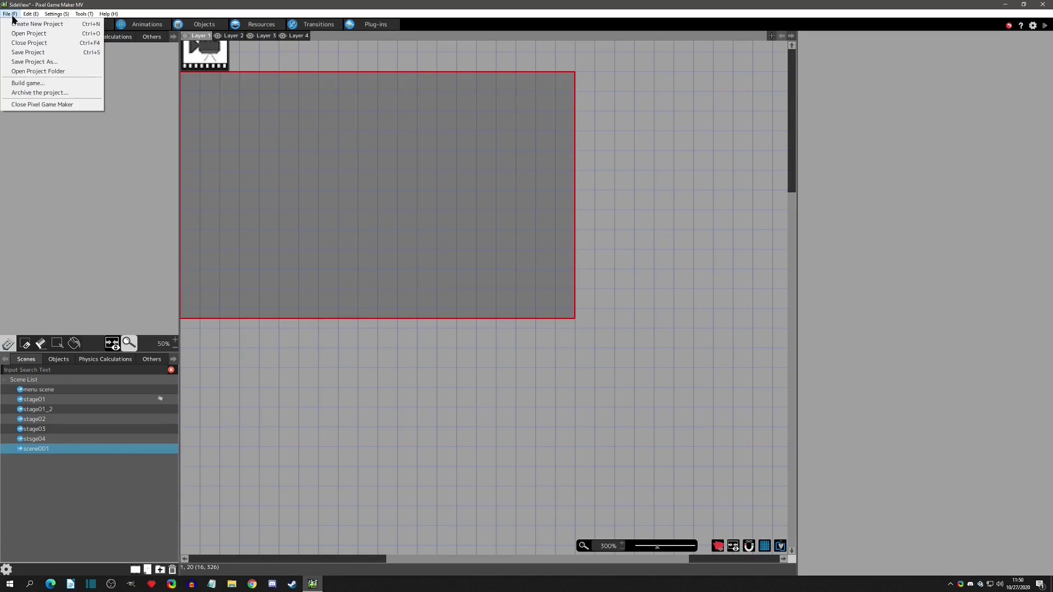
click(20, 55)
click(8, 14)
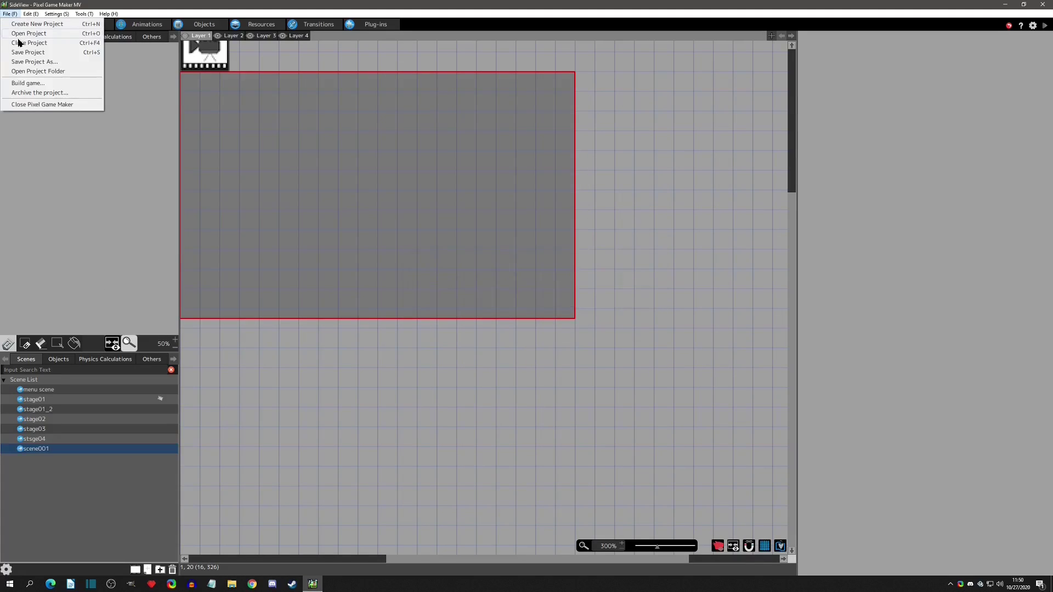
click(19, 49)
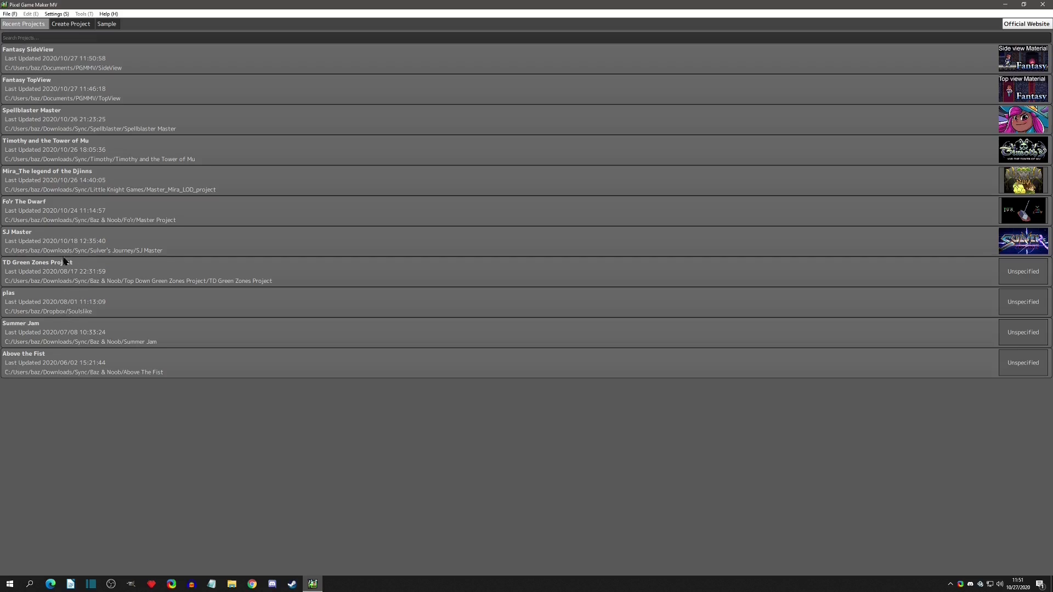
- Open the Fantasy TopView project and view stage1's scene settings
double_click(64, 92)
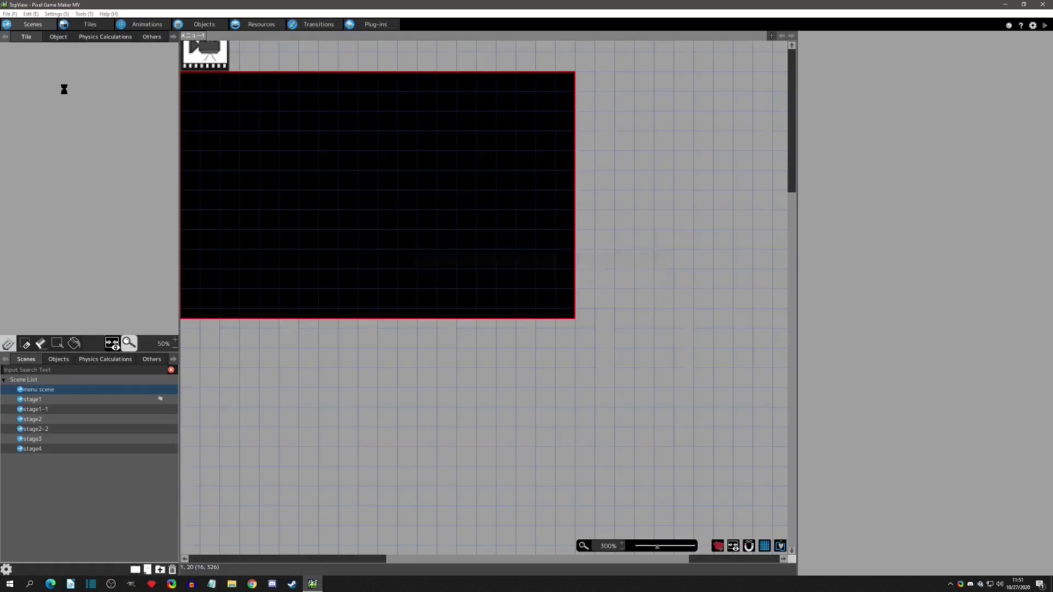
click(52, 400)
right_click(52, 401)
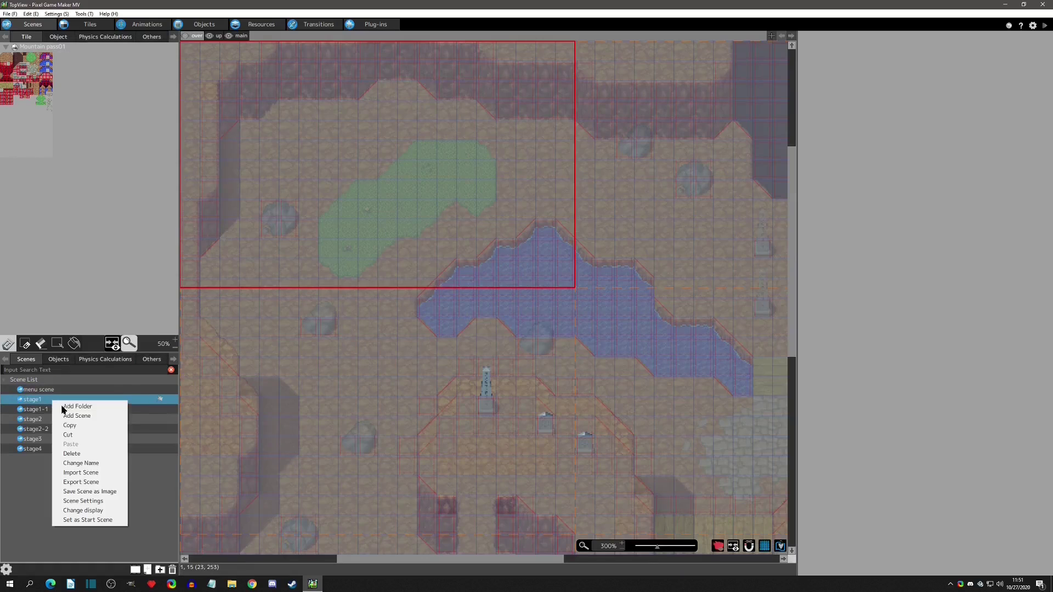
click(76, 501)
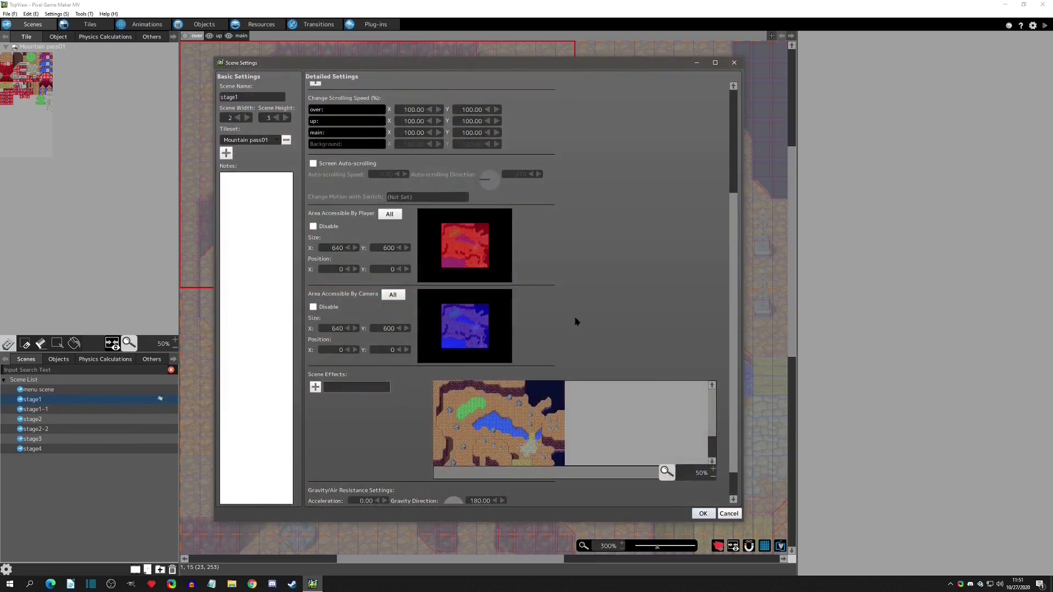
- Close stage1's settings and begin adding a new scene from the Scene List
scroll(730, 210, down, 1)
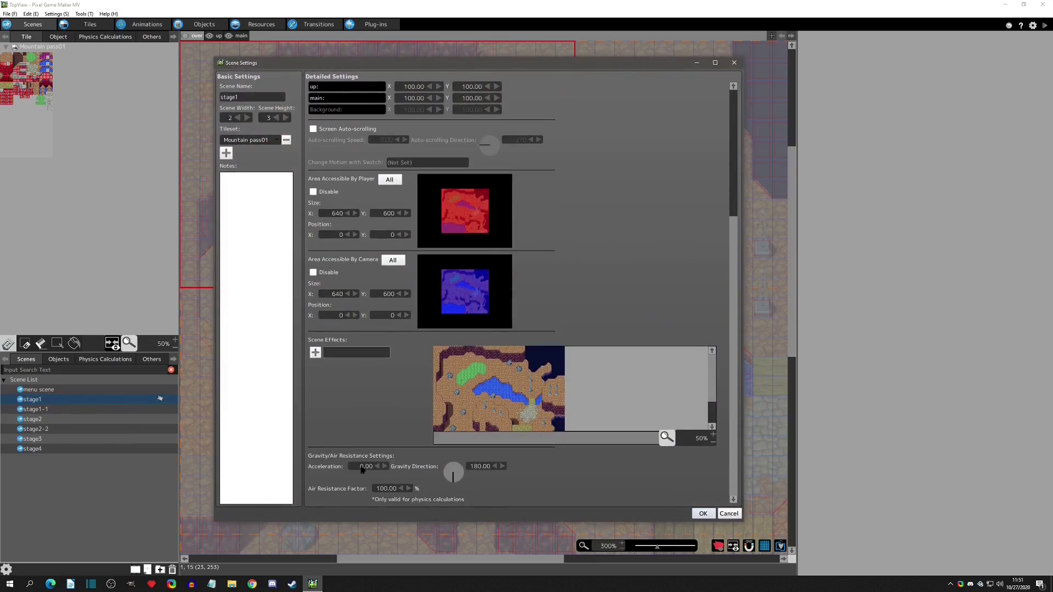
click(733, 63)
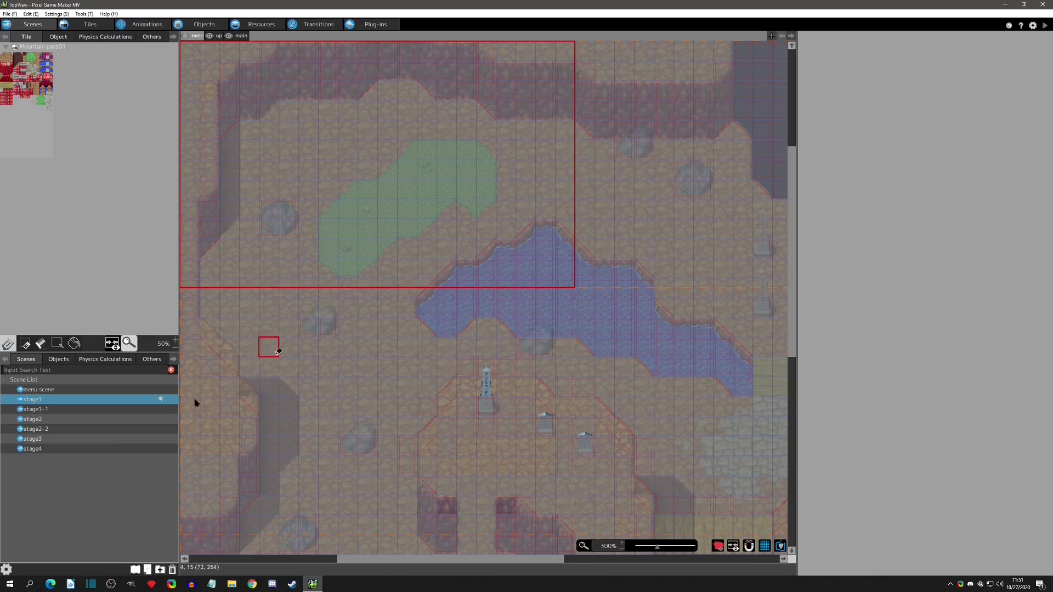
right_click(30, 490)
click(54, 503)
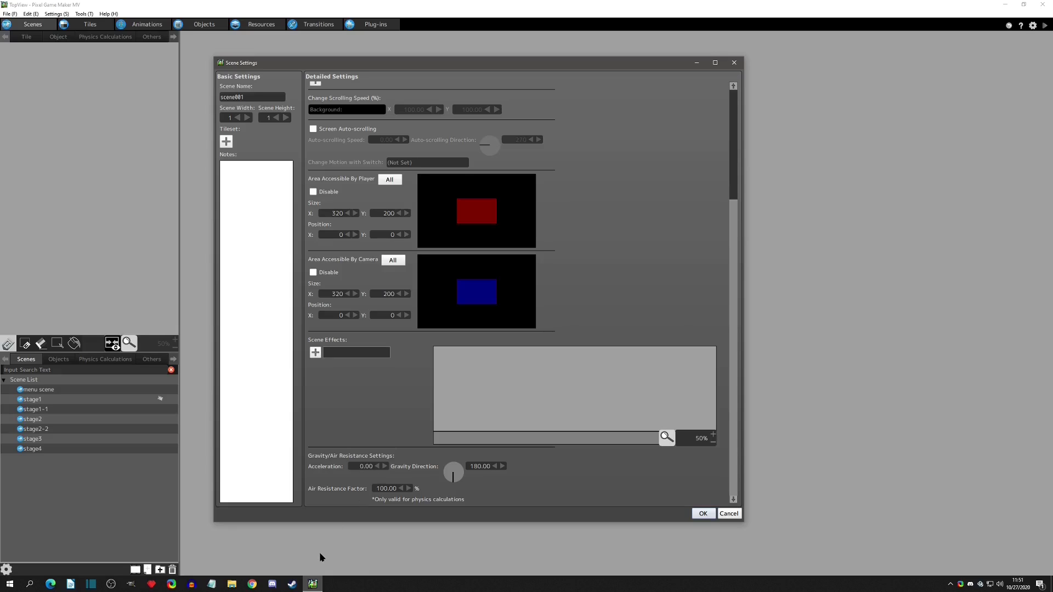
- Confirm creation of empty scene001 and return to the stage1 mountain map
click(702, 513)
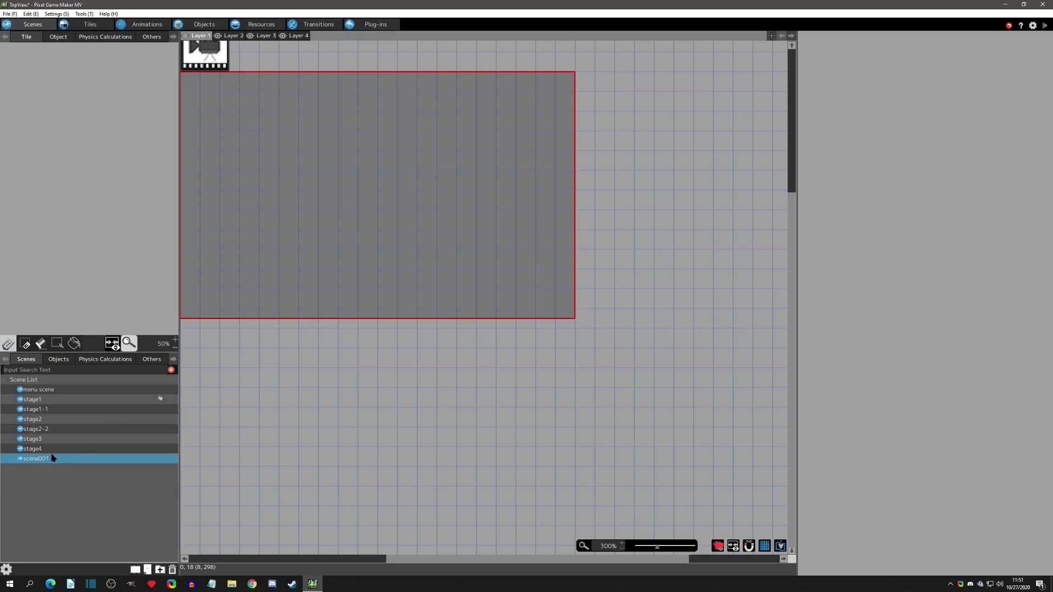
click(51, 402)
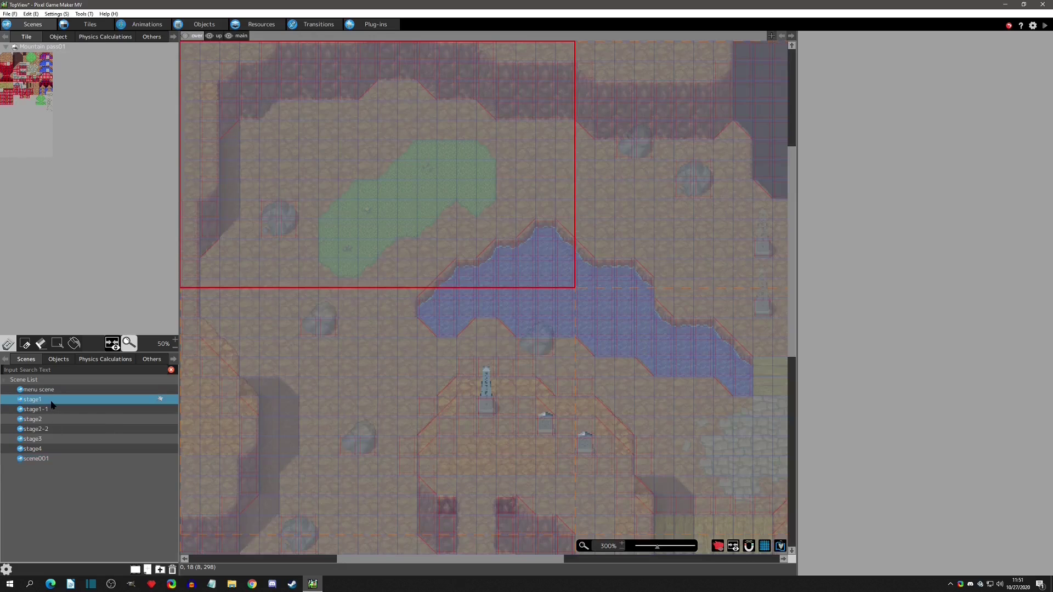
- Set stage1's gravity acceleration to 9.80 and enable Perform Jump on player01mt's 歩行 action
right_click(51, 404)
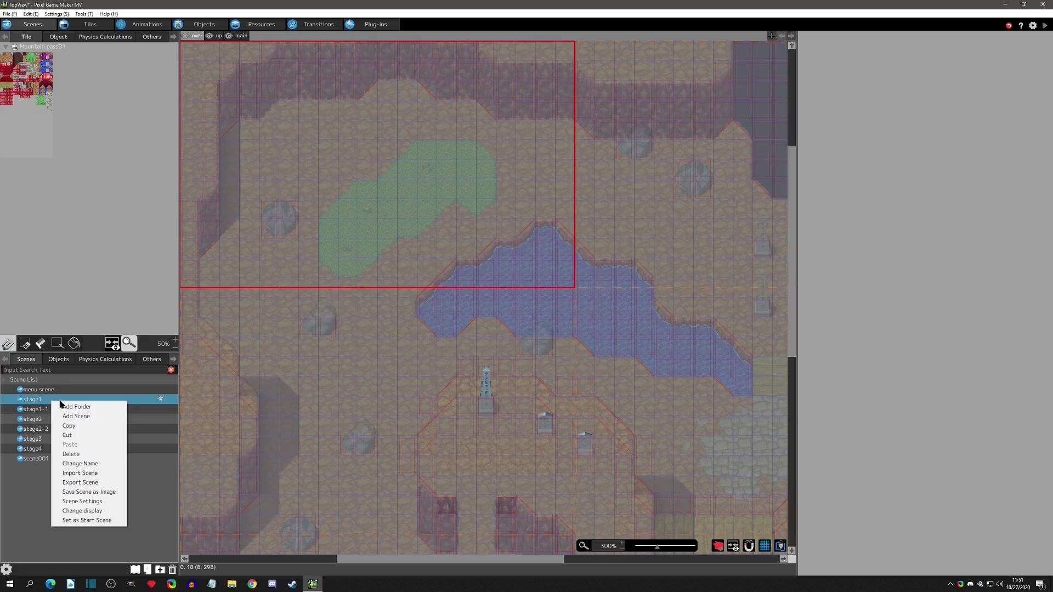
click(77, 497)
scroll(369, 428, down, 2)
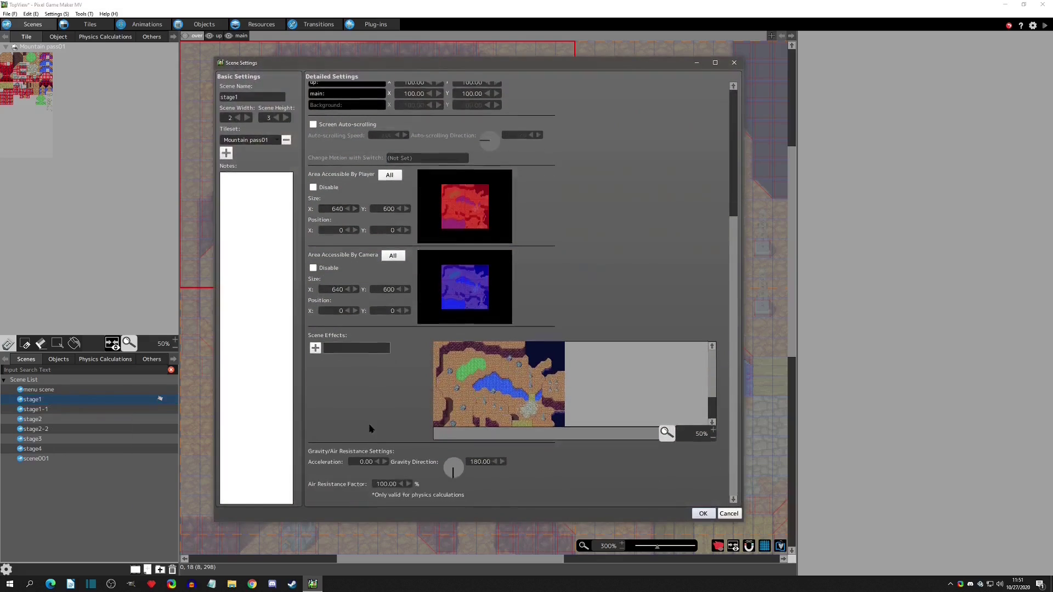
double_click(366, 467)
text(9.)
key(Return)
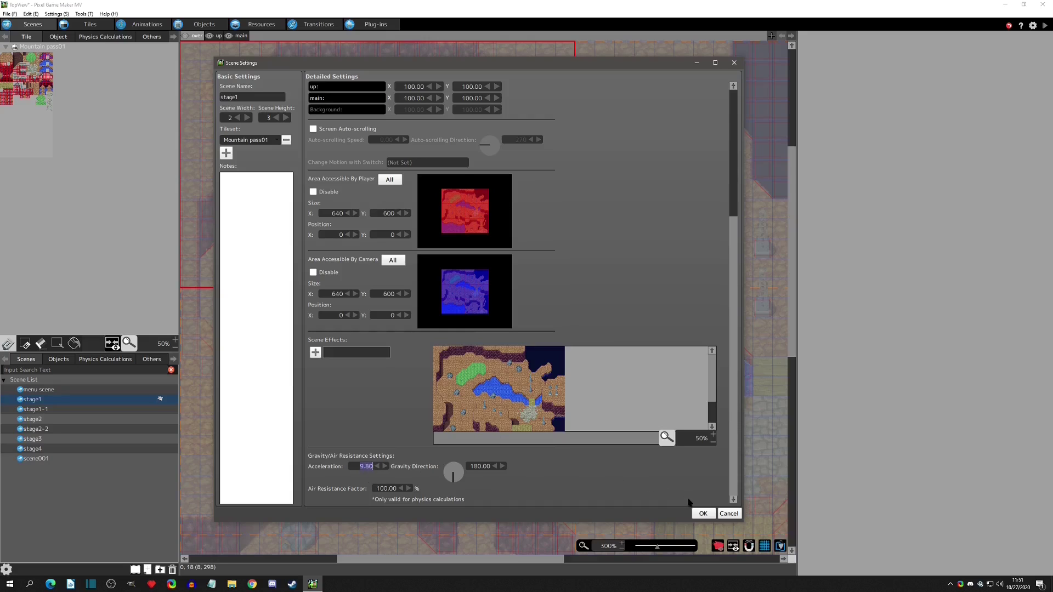
click(702, 513)
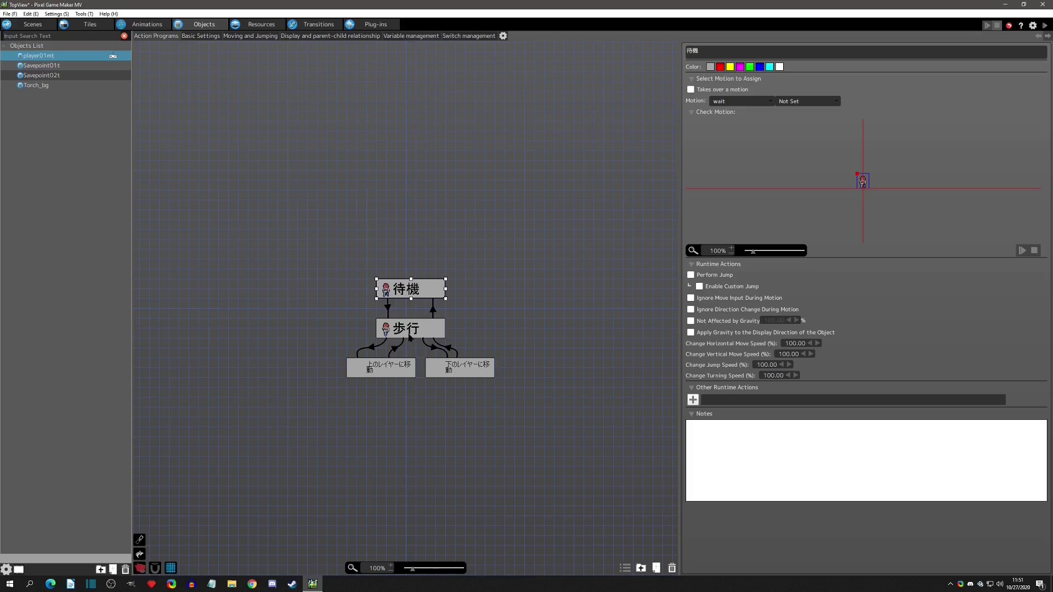
click(409, 332)
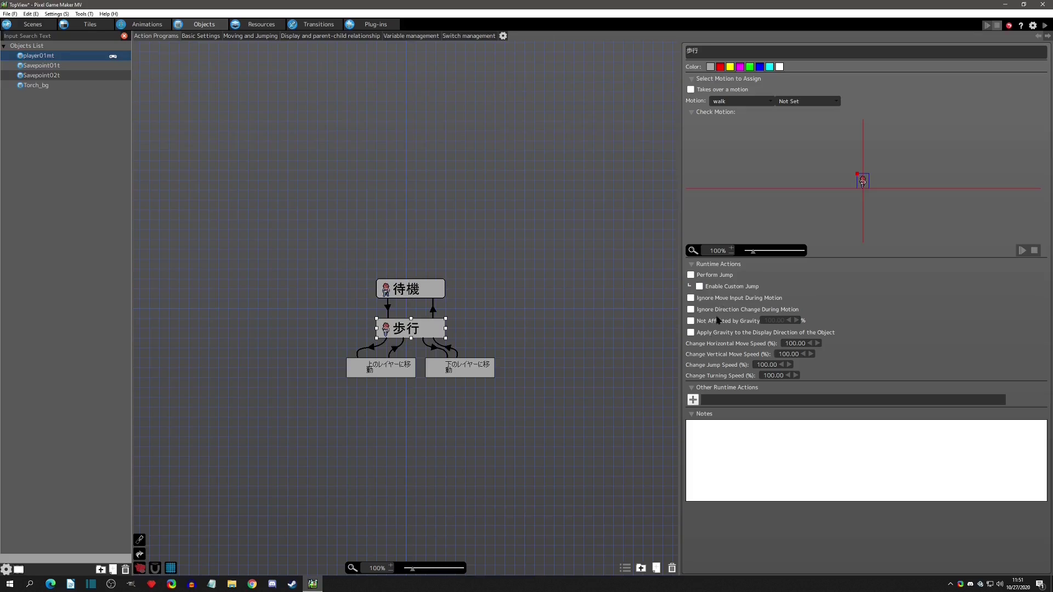
click(691, 275)
- Test-play stage1, walking the character up and down beside the pond, then close the game
click(40, 28)
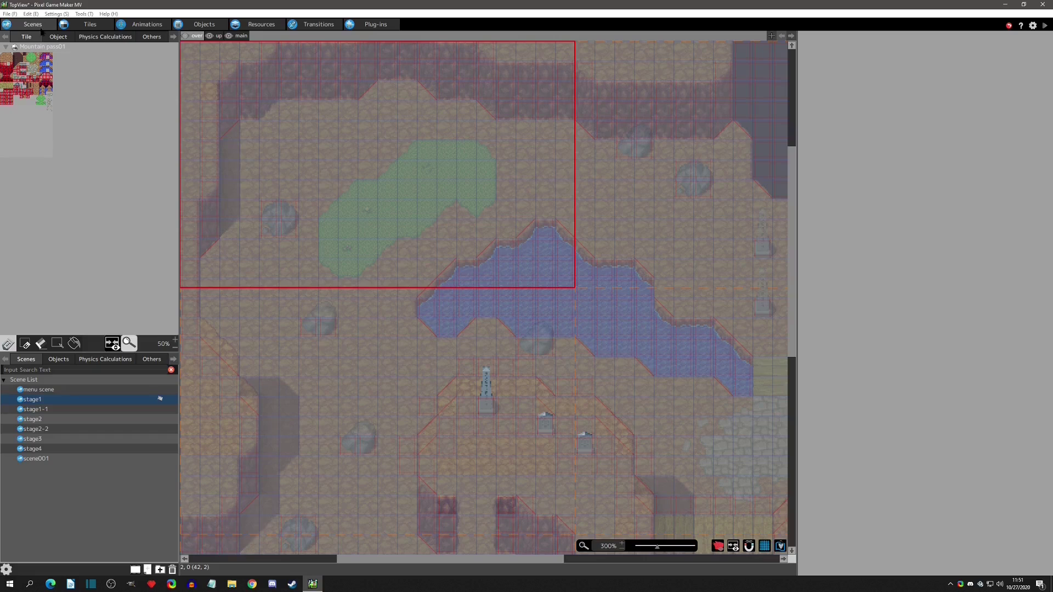
click(1044, 26)
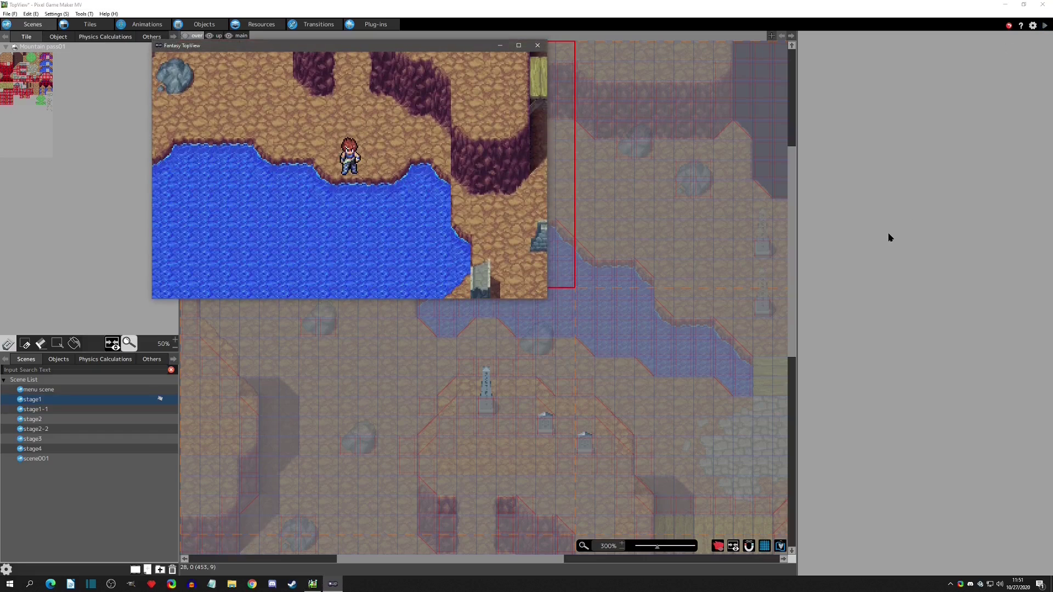
key(Up)
key(Down)
key(Up)
key(Down)
key(Up)
key(Down)
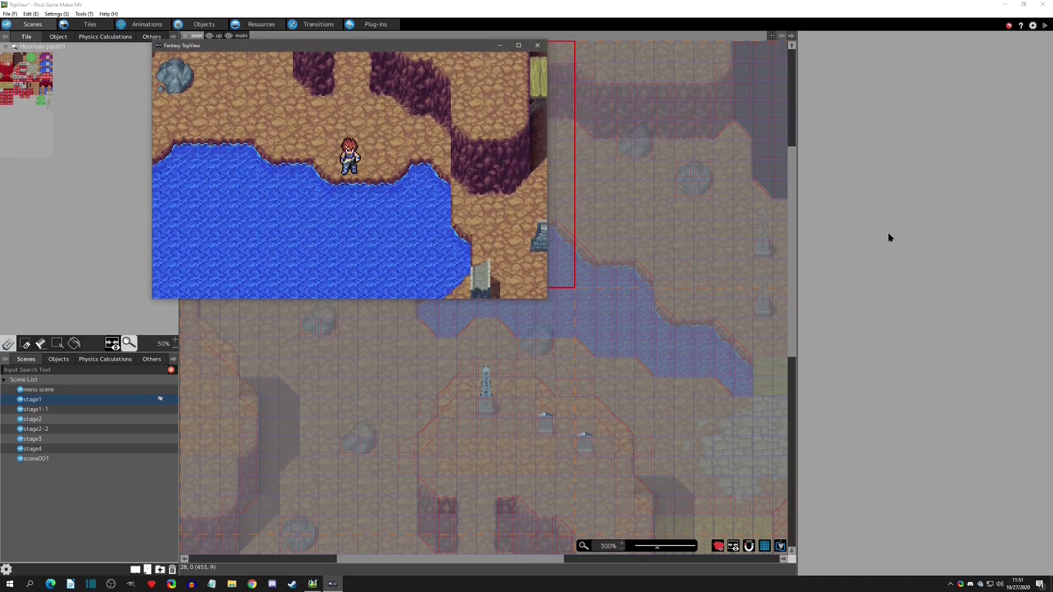
key(Up)
key(Down)
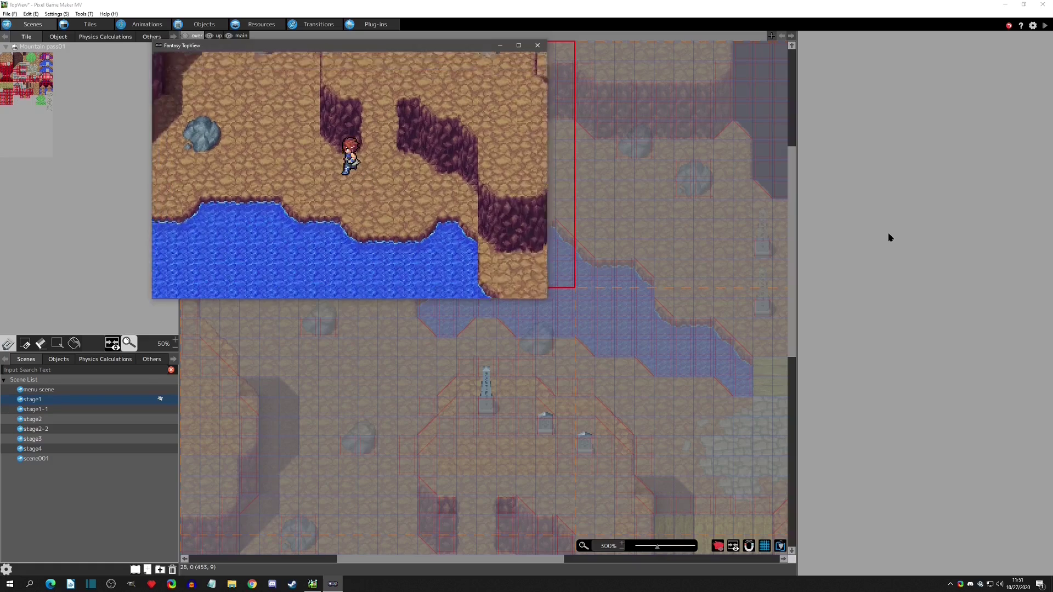
key(Up)
key(Down)
key(Up)
key(Down)
key(Up)
key(Down)
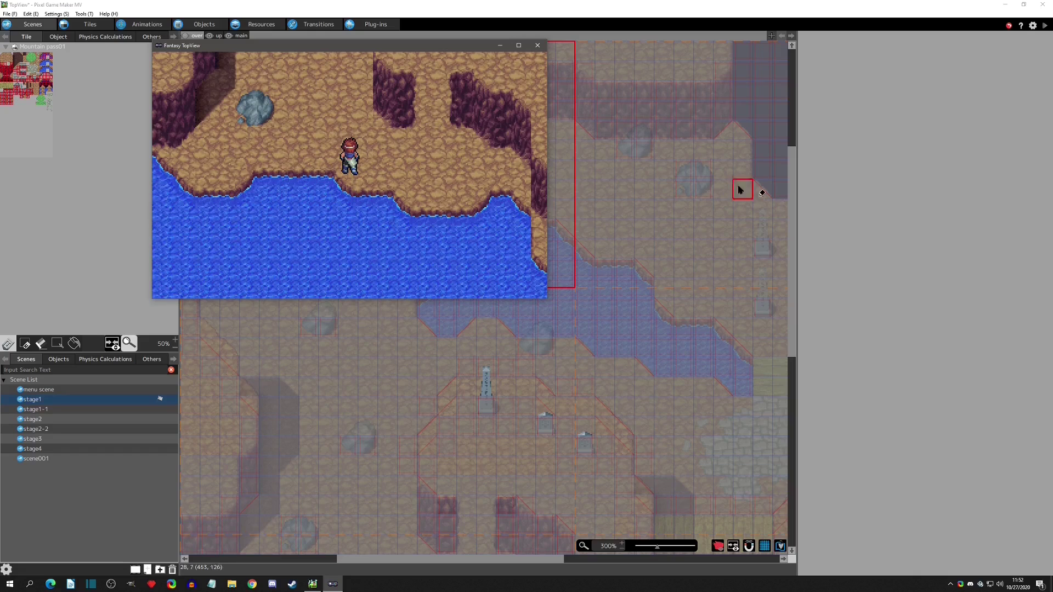
click(538, 46)
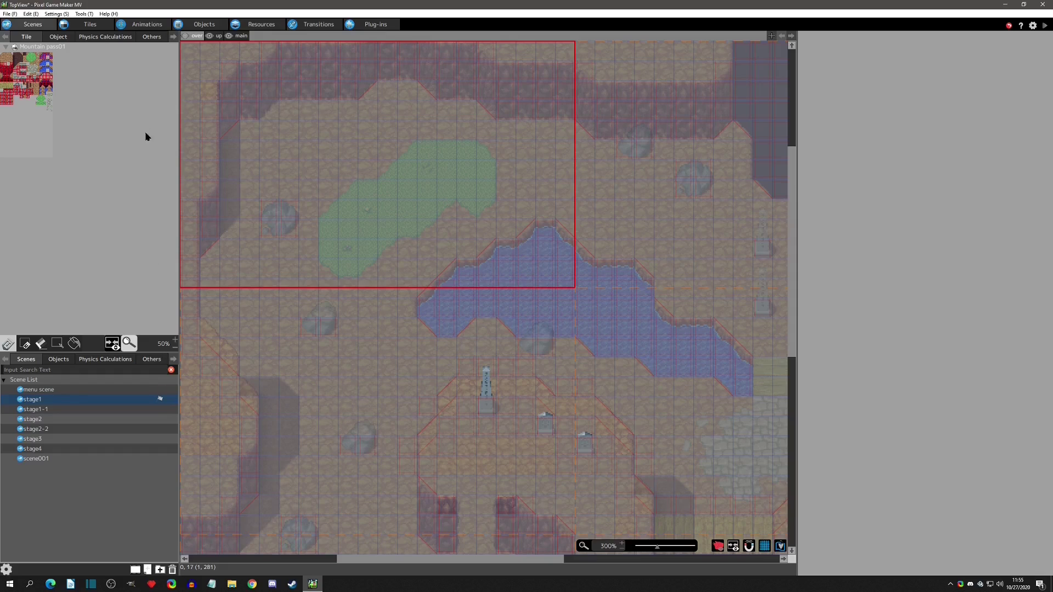
- Try Center, Upper Left and Floor origins on the plyer01m animation, leaving it at Floor
click(142, 26)
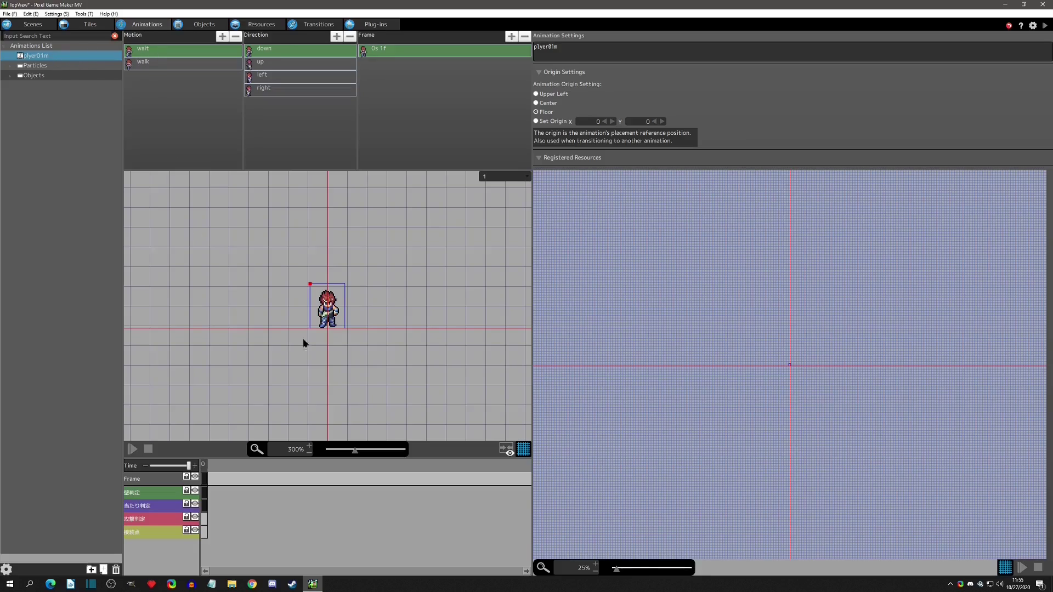
scroll(326, 334, up, 5)
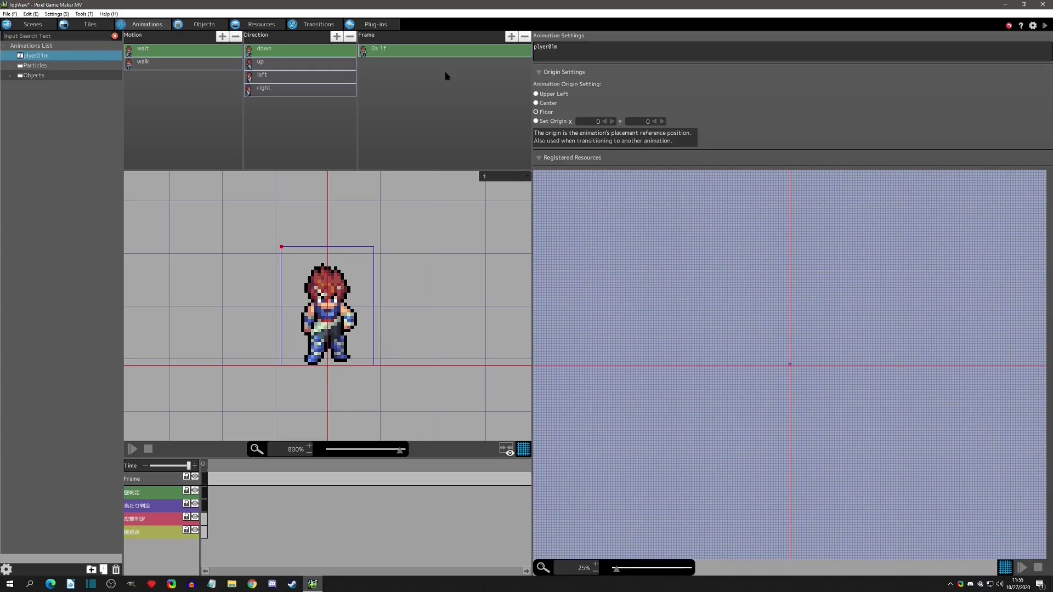
click(541, 103)
click(541, 94)
click(543, 103)
click(544, 112)
click(542, 103)
click(543, 95)
click(541, 112)
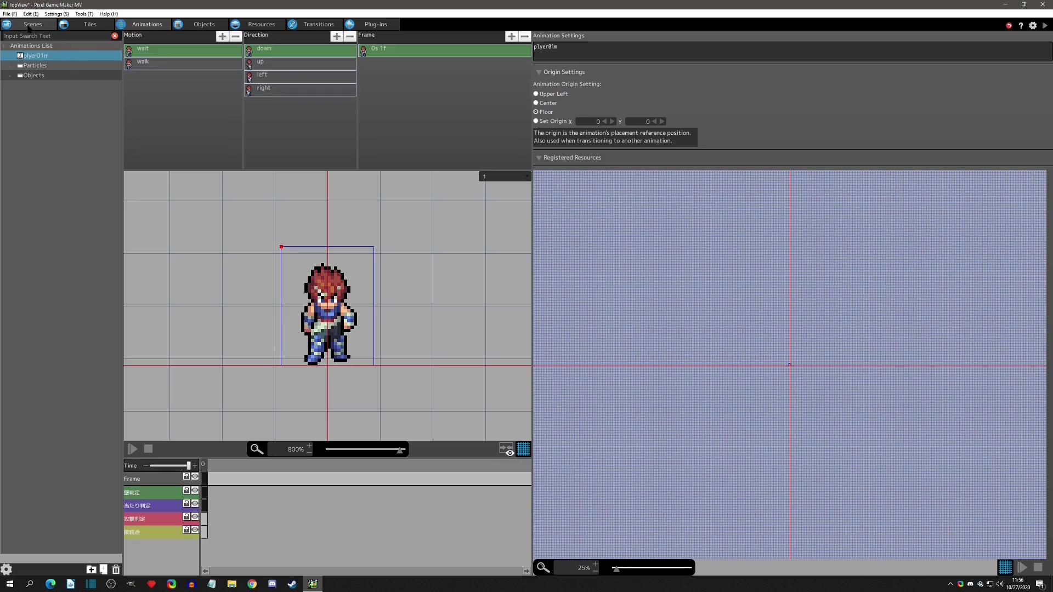
click(204, 24)
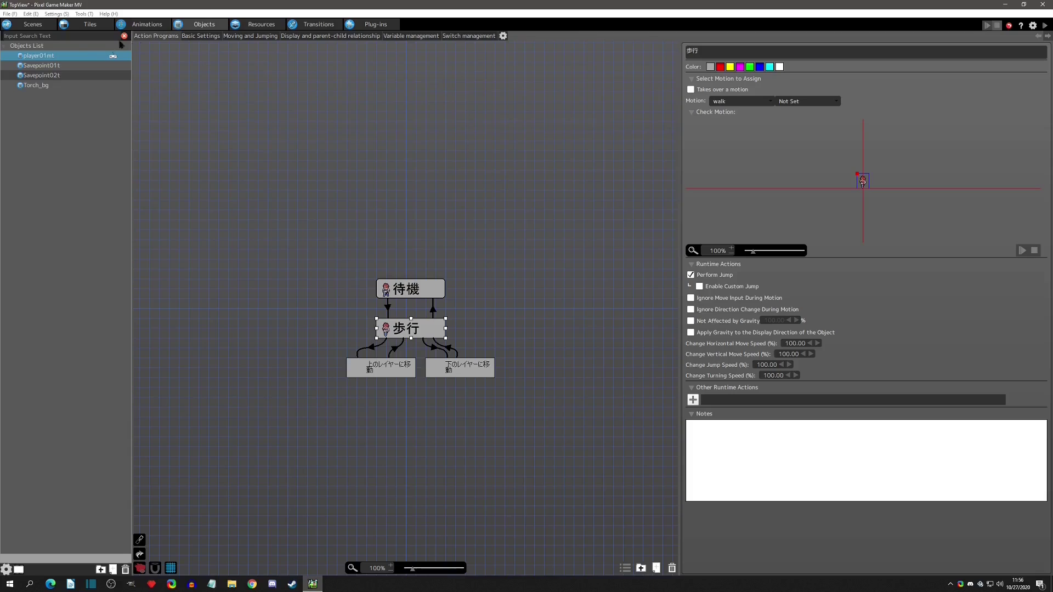
- Review Savepoint01t's action program, then the Savepoint01 and Savepoint02 animations in the Objects folder
click(45, 68)
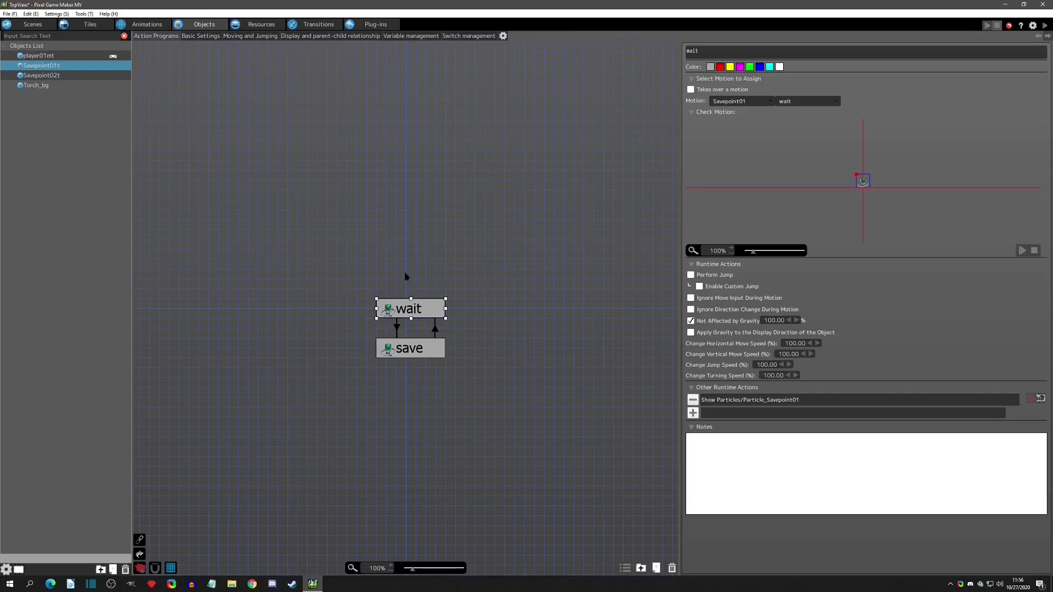
click(146, 24)
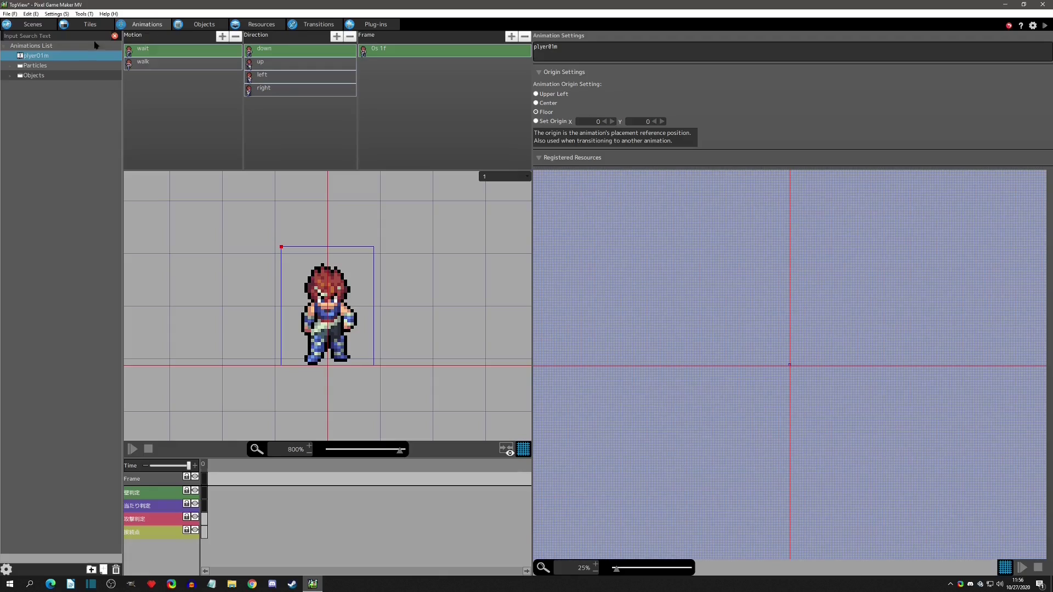
click(10, 67)
click(11, 67)
click(10, 76)
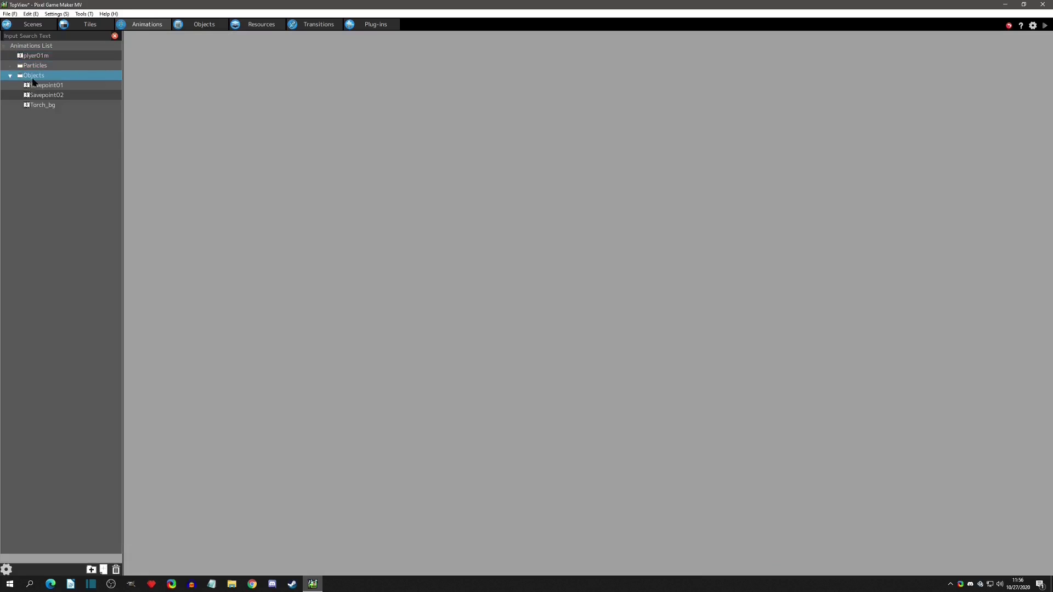
click(57, 86)
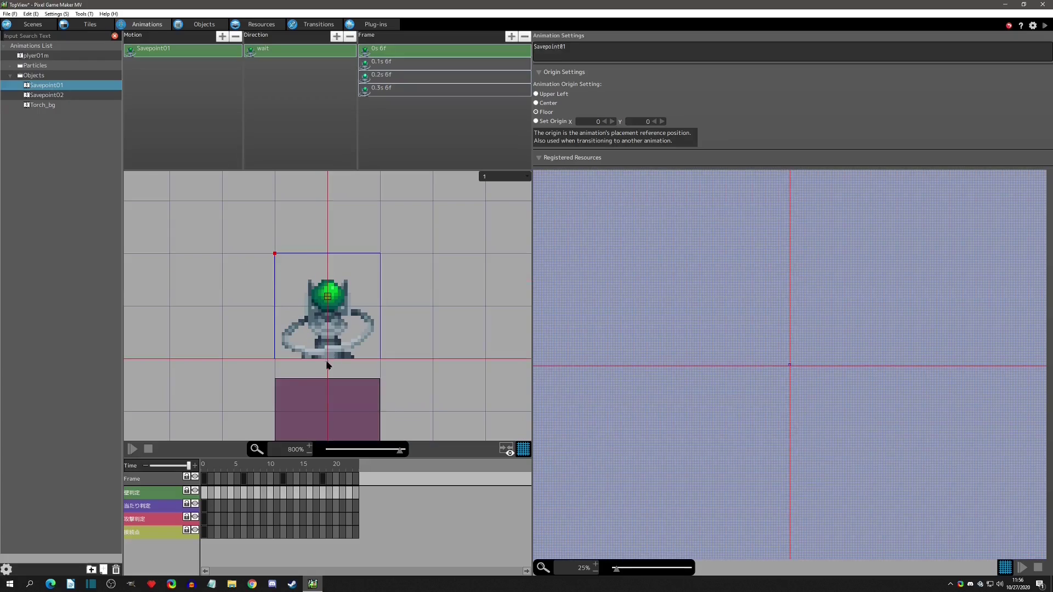
click(47, 96)
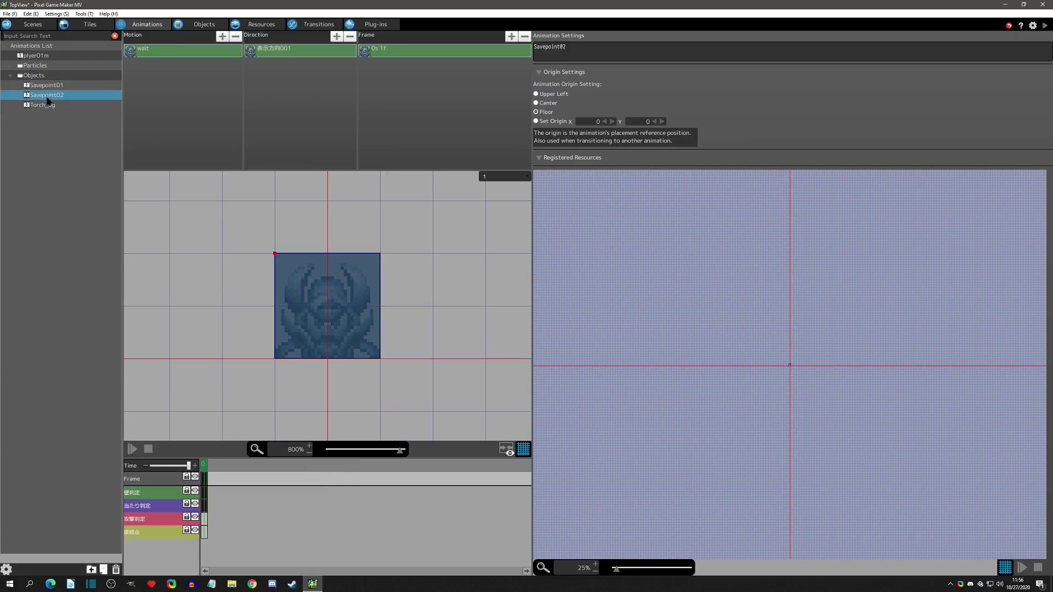
- Zoom the stage1 map to 500% on the player by the water, with the main layer active
click(34, 25)
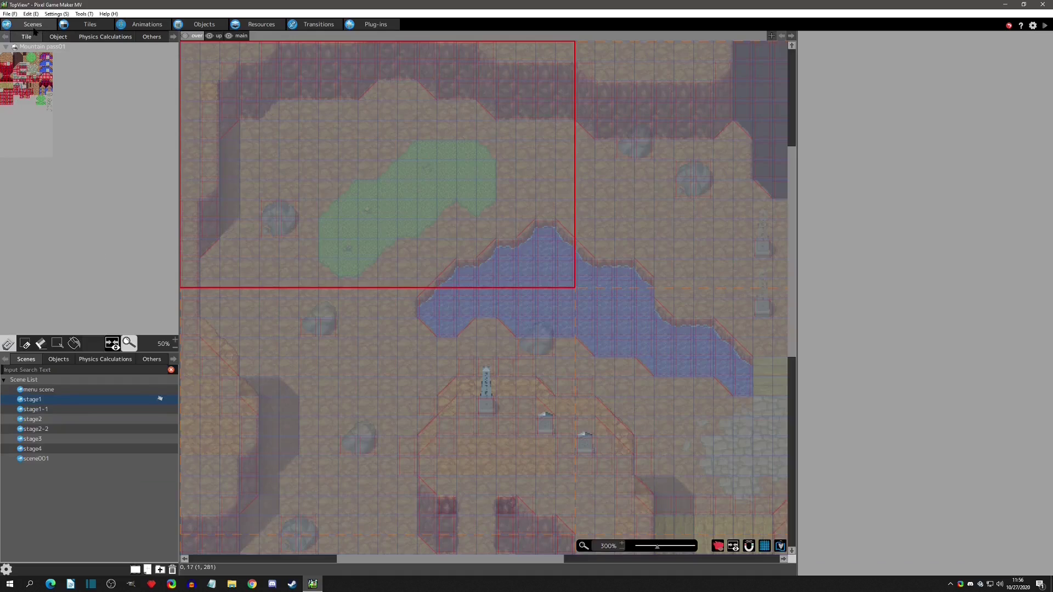
middle_drag(427, 415, 529, 137)
scroll(353, 129, up, 2)
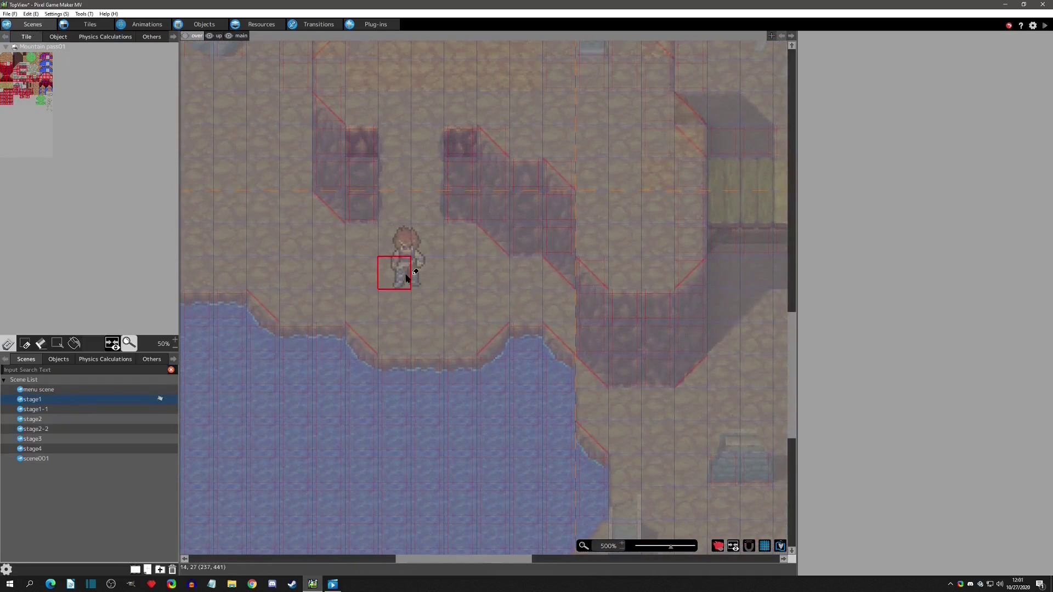
click(241, 35)
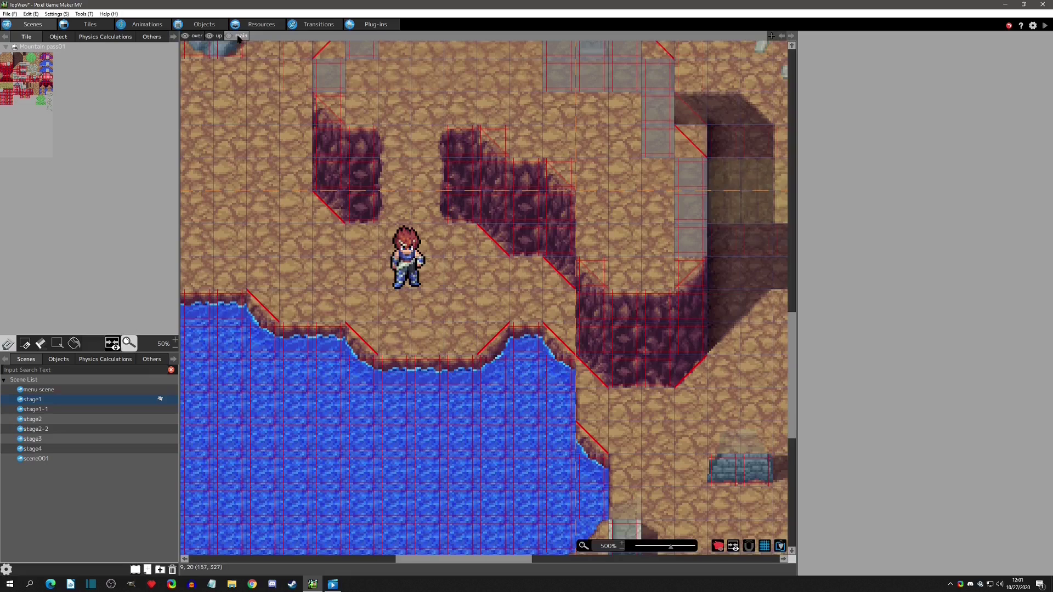
- Place a Savepoint01t statue on the map and move player01 to 202, 421 just above it
click(62, 38)
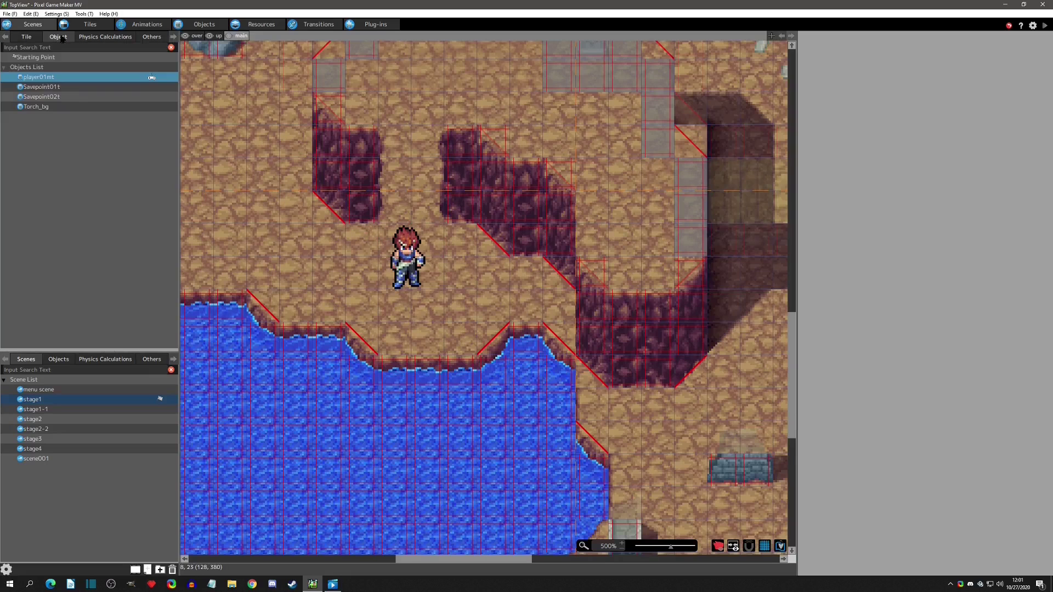
drag(33, 88, 347, 304)
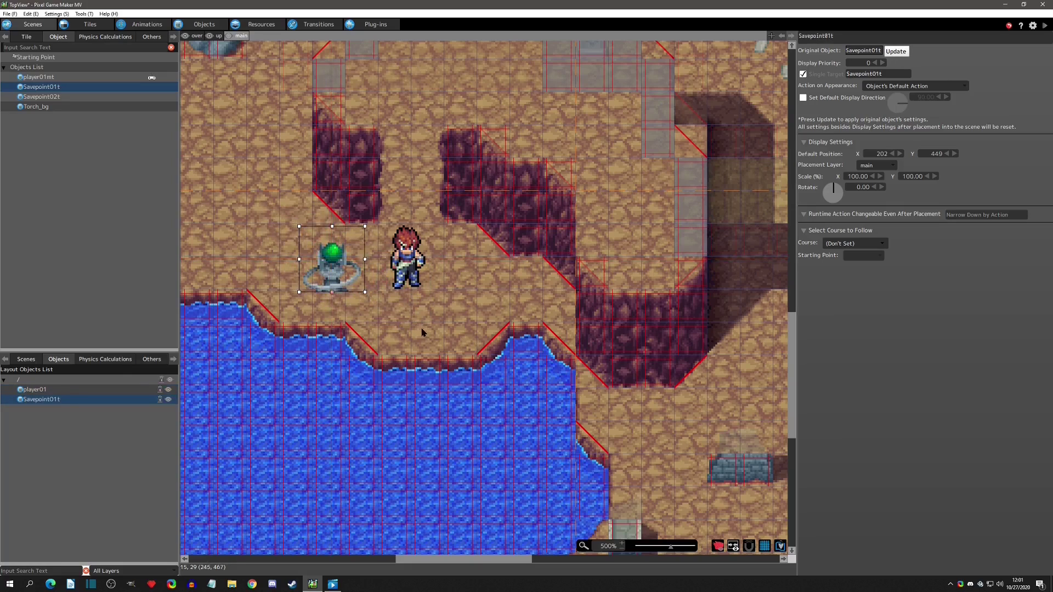
click(402, 265)
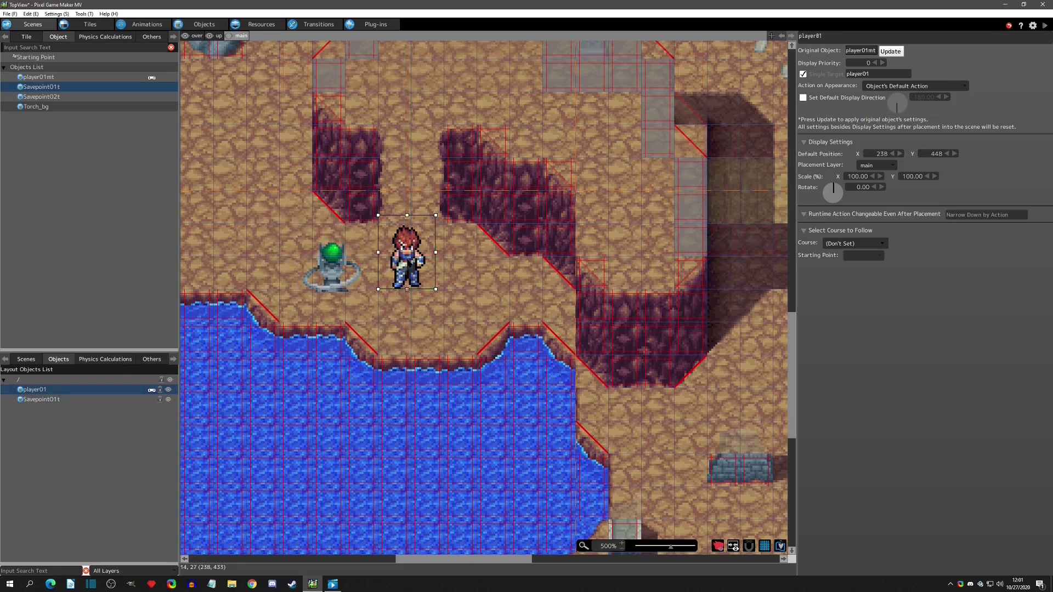
drag(409, 264, 338, 235)
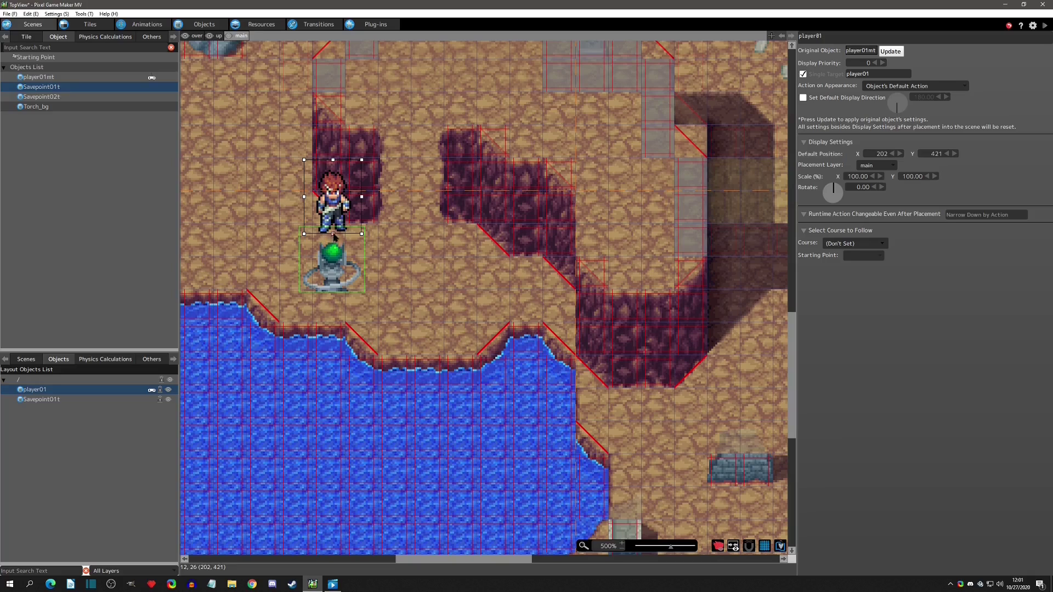
- Rearrange player01 and the savepoint until the player stands at 229, 448 beside the statue
drag(334, 236, 419, 237)
click(335, 285)
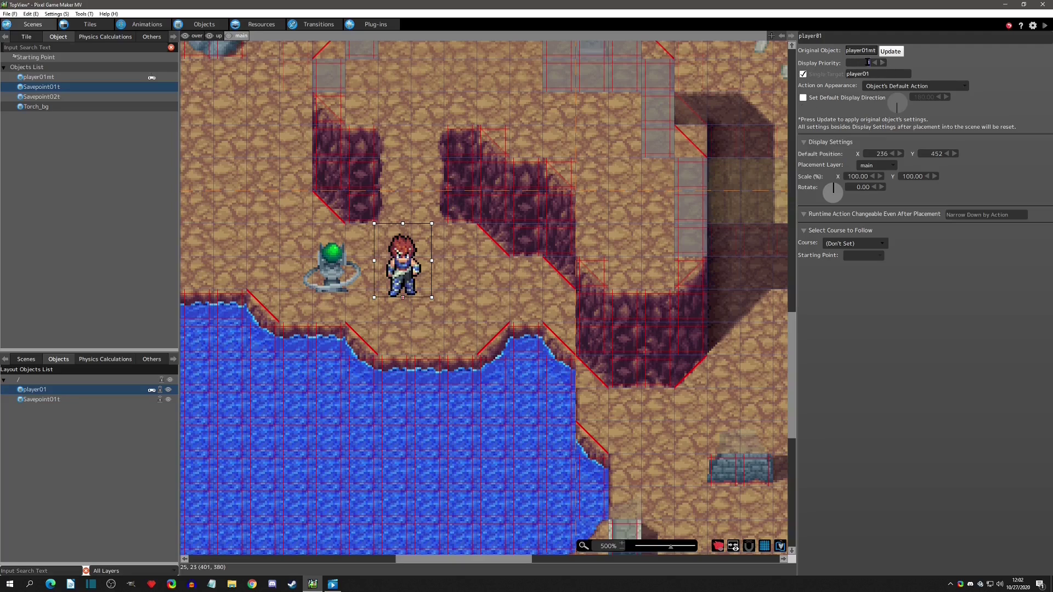
drag(392, 262, 349, 237)
drag(359, 272, 392, 291)
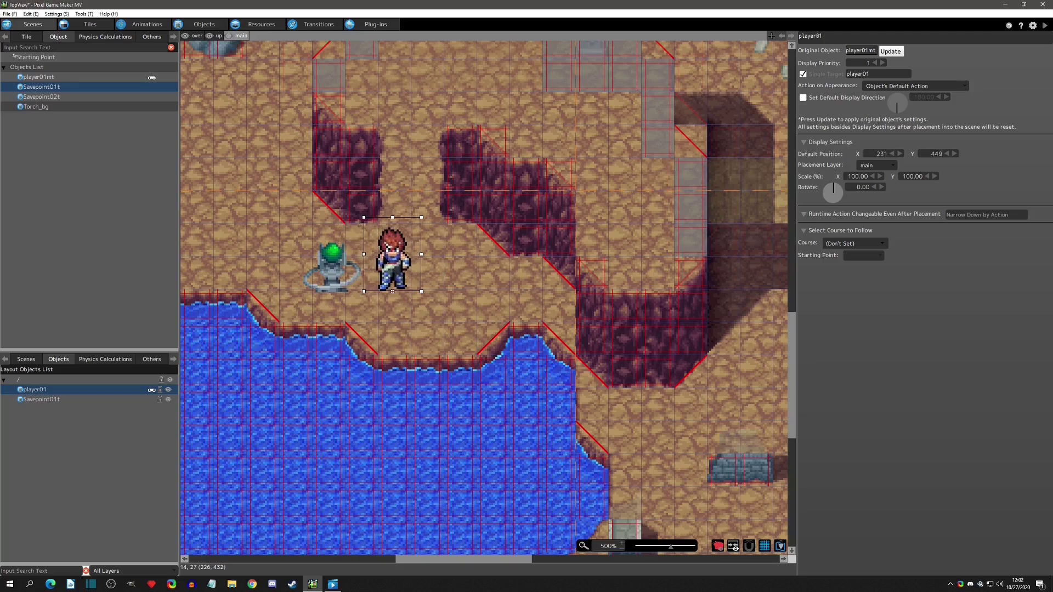
click(332, 266)
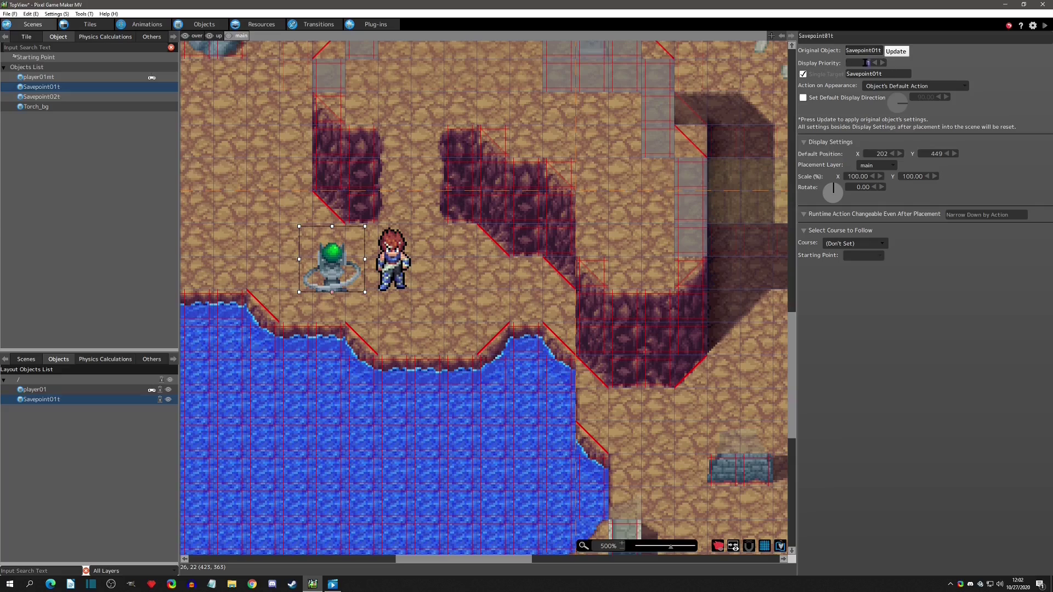
mouse_move(392, 258)
mouse_down()
mouse_move(388, 247)
mouse_move(333, 248)
mouse_move(305, 279)
mouse_move(334, 252)
mouse_move(369, 271)
mouse_move(402, 268)
mouse_up()
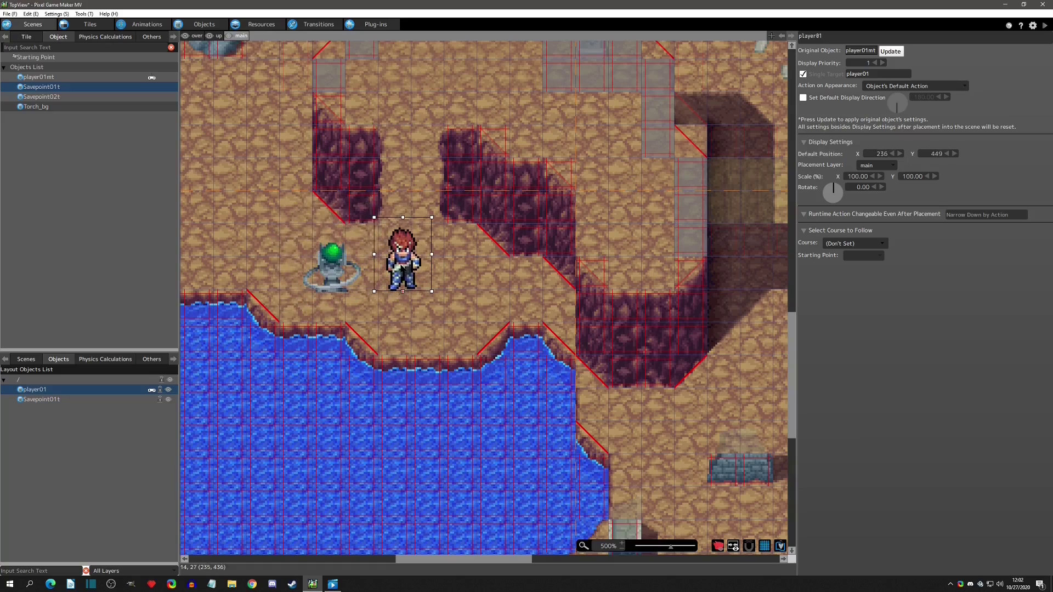
click(332, 269)
mouse_move(331, 269)
mouse_down()
mouse_move(384, 268)
mouse_move(400, 284)
mouse_move(330, 273)
mouse_up()
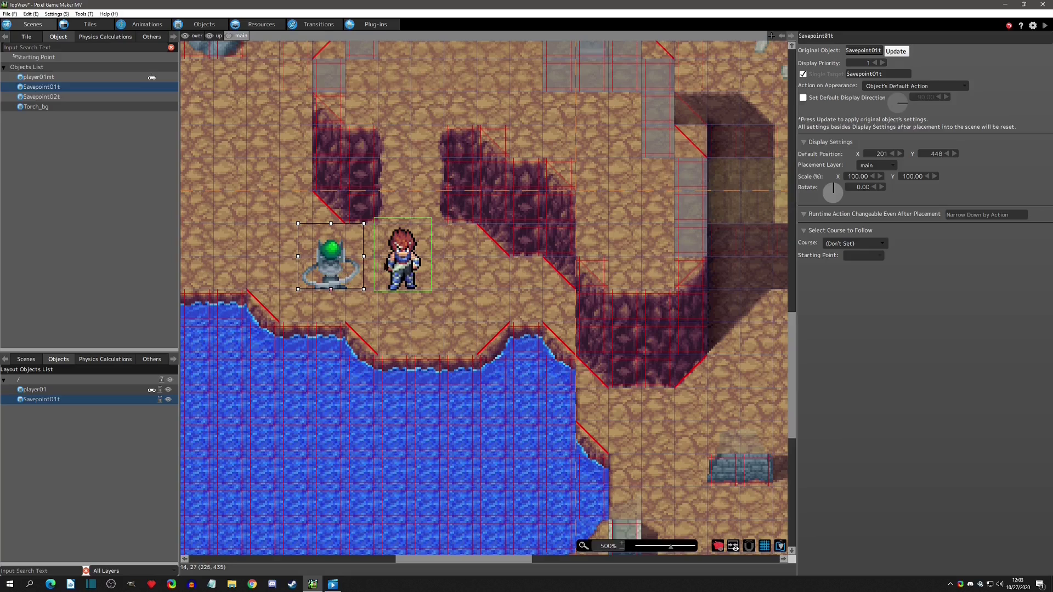
click(400, 263)
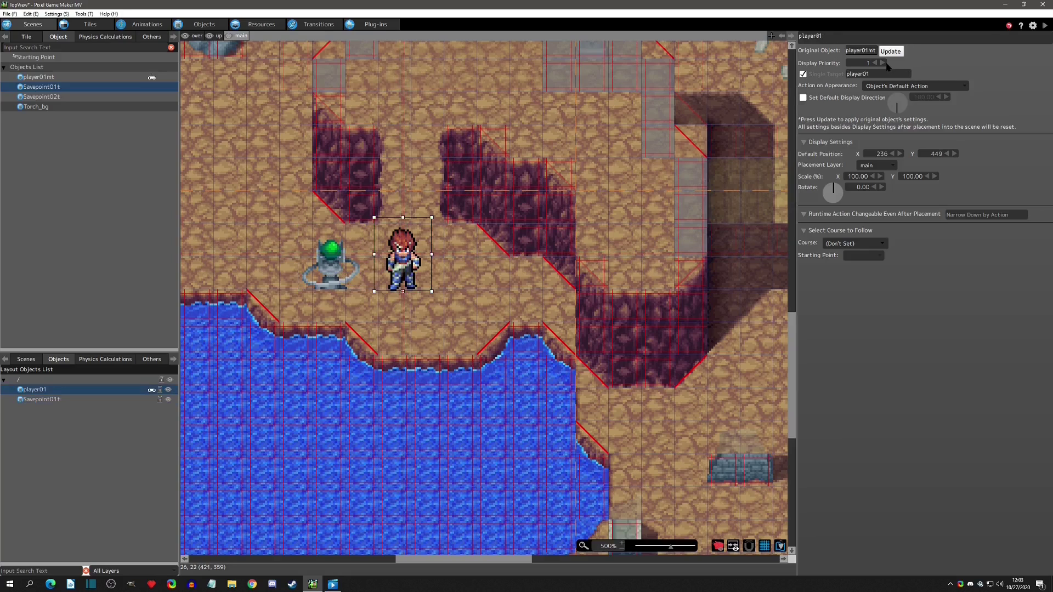
drag(396, 225, 327, 213)
drag(329, 254, 405, 268)
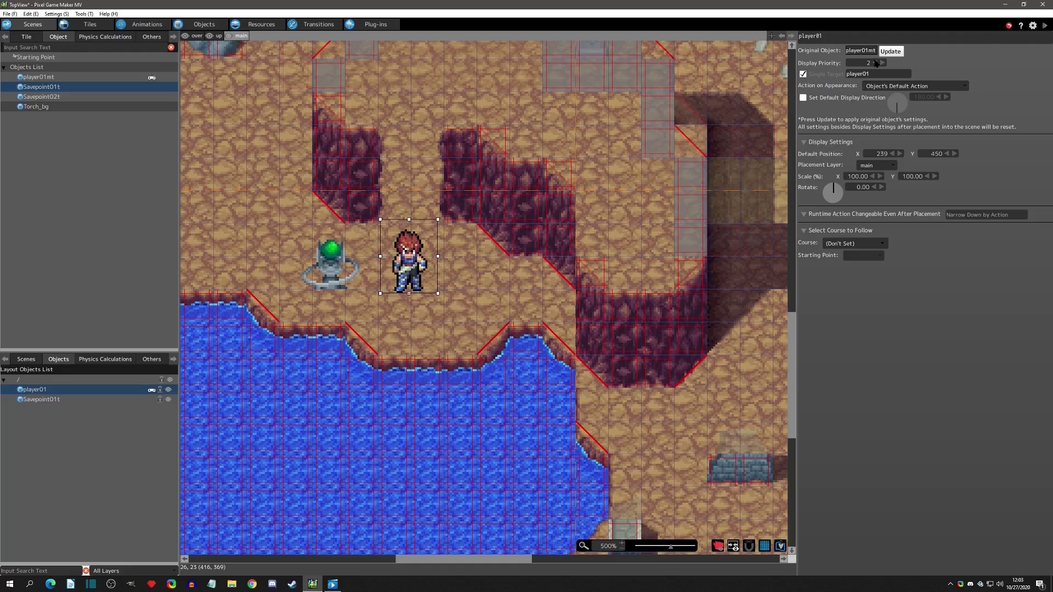
drag(421, 267, 398, 252)
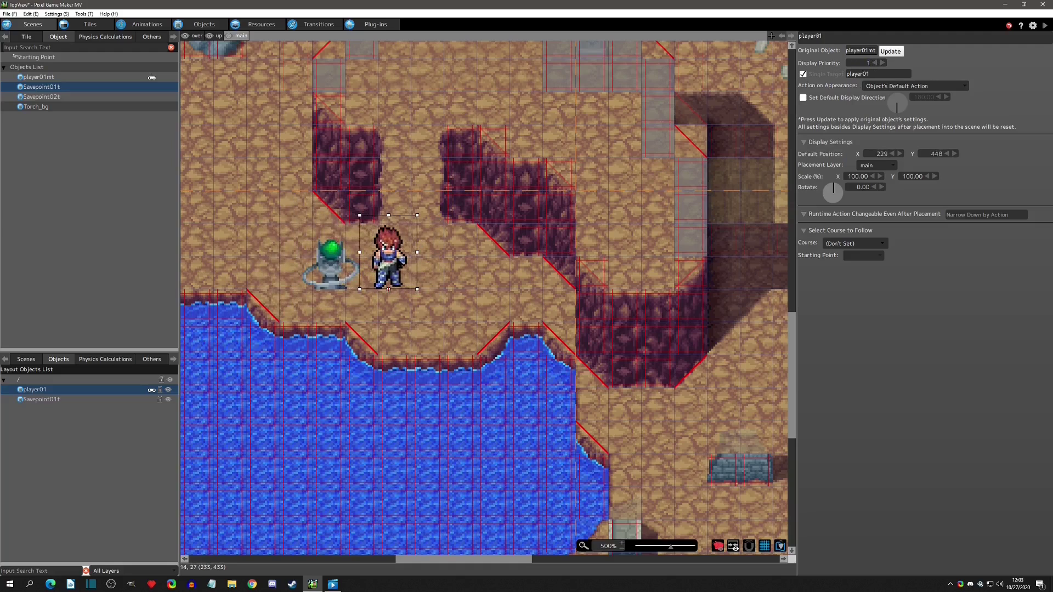
- Save the TopView project
click(7, 14)
click(16, 58)
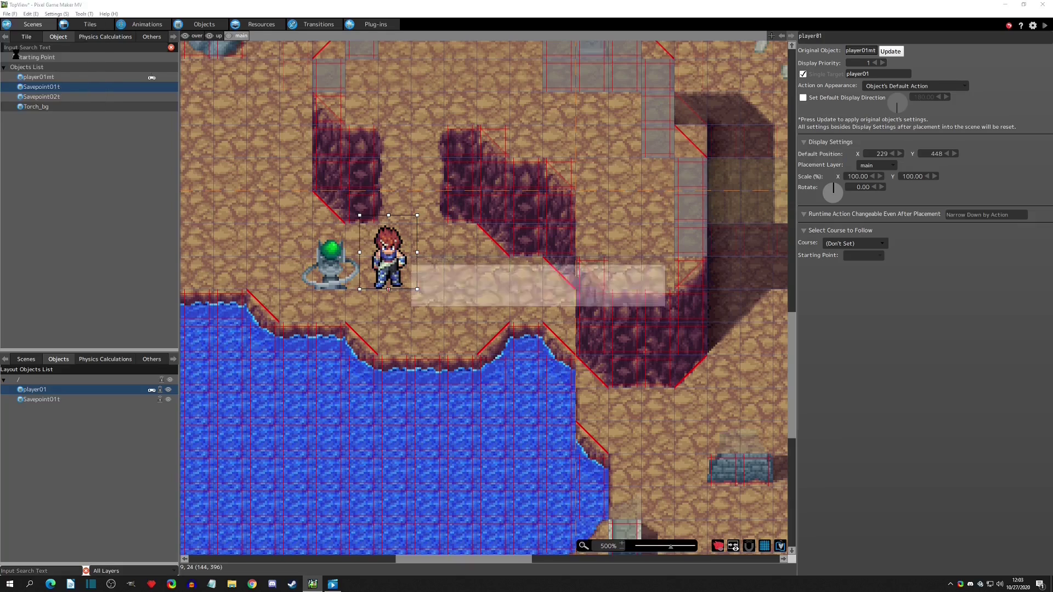
click(10, 13)
- Close TopView, open Fantasy SideView, and show stage01 with the main layer active
click(18, 48)
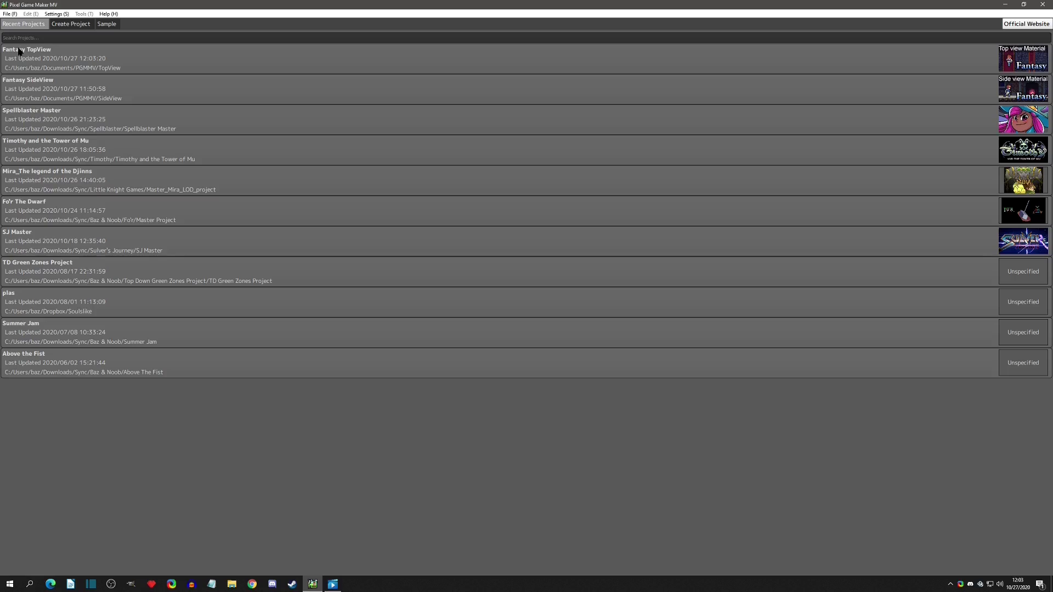
click(39, 86)
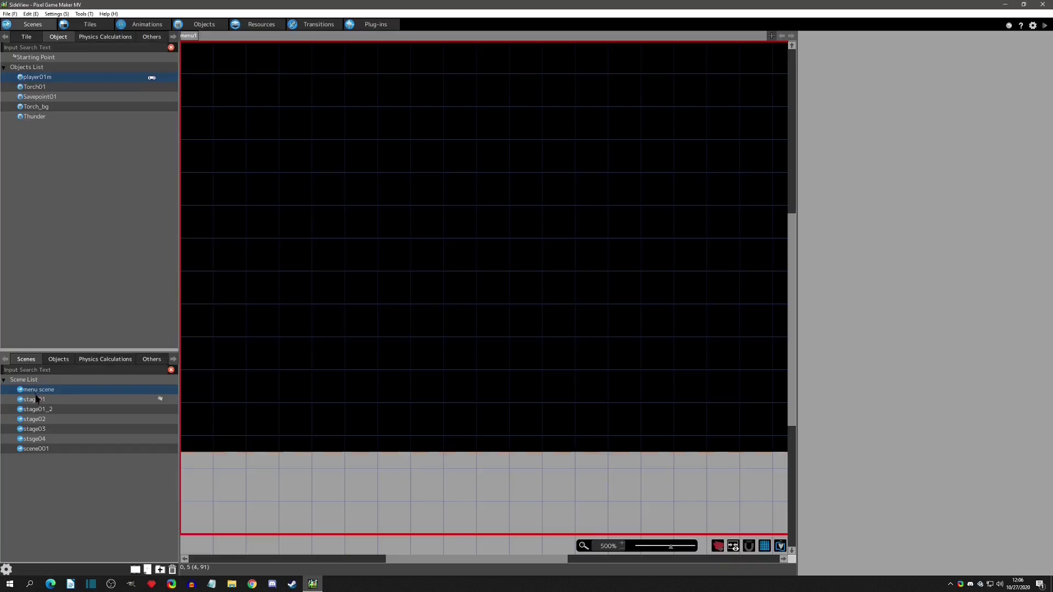
click(36, 399)
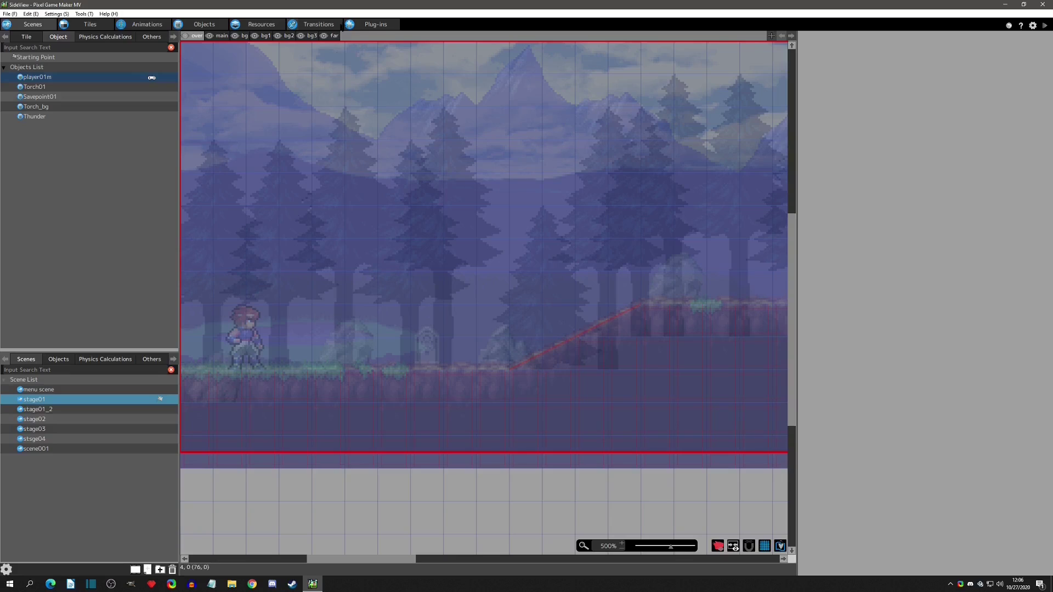
click(222, 36)
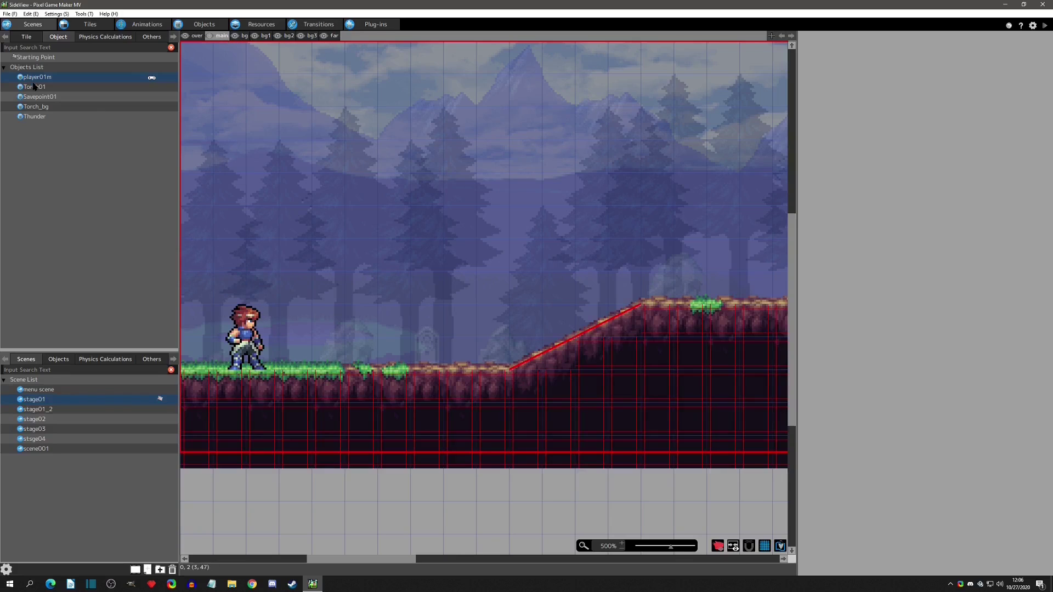
- Place a savepoint statue at 85, 160 on the ground just right of player01m
drag(33, 100, 439, 312)
drag(355, 359, 356, 372)
click(245, 371)
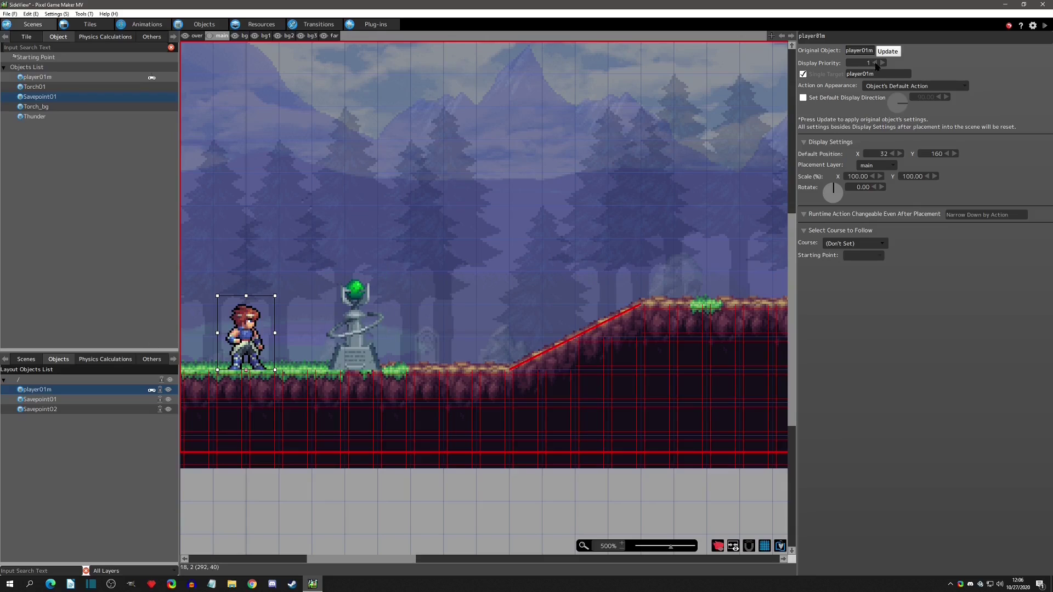
click(355, 321)
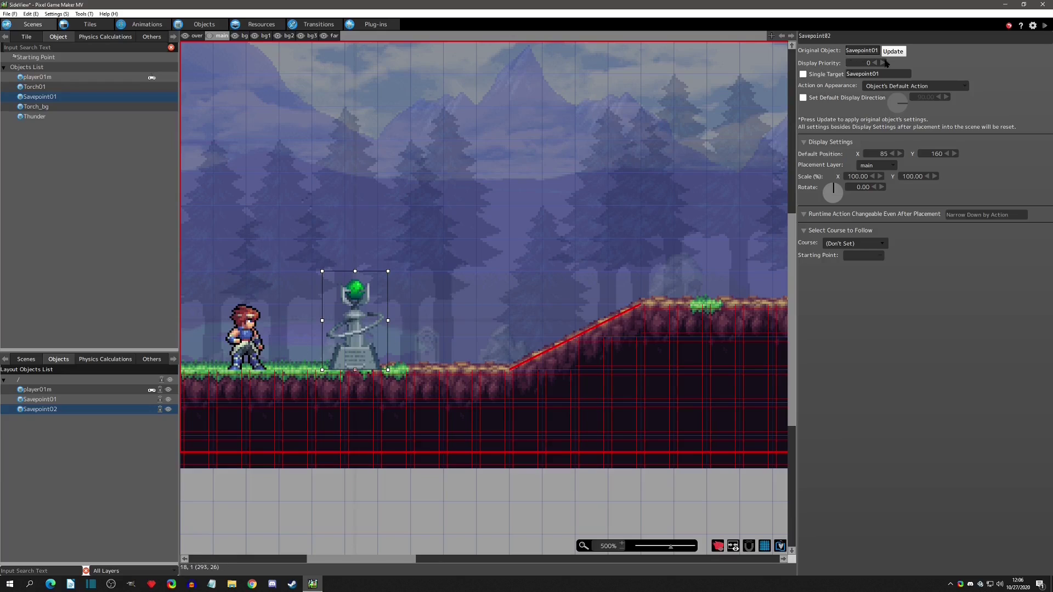
- Shift player01m around the savepoint while switching its display priority between 1 and 0
click(246, 329)
drag(301, 335, 262, 337)
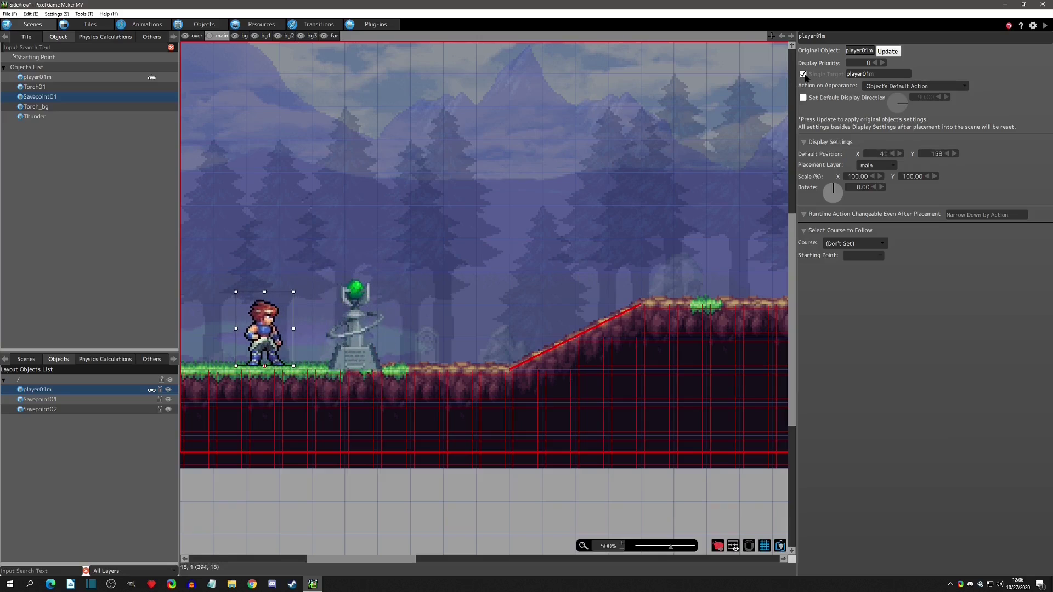
click(882, 63)
mouse_move(259, 343)
mouse_down()
mouse_move(355, 339)
mouse_move(342, 343)
mouse_move(355, 244)
mouse_move(342, 354)
mouse_move(339, 337)
mouse_move(281, 339)
mouse_move(387, 338)
mouse_move(259, 337)
mouse_up()
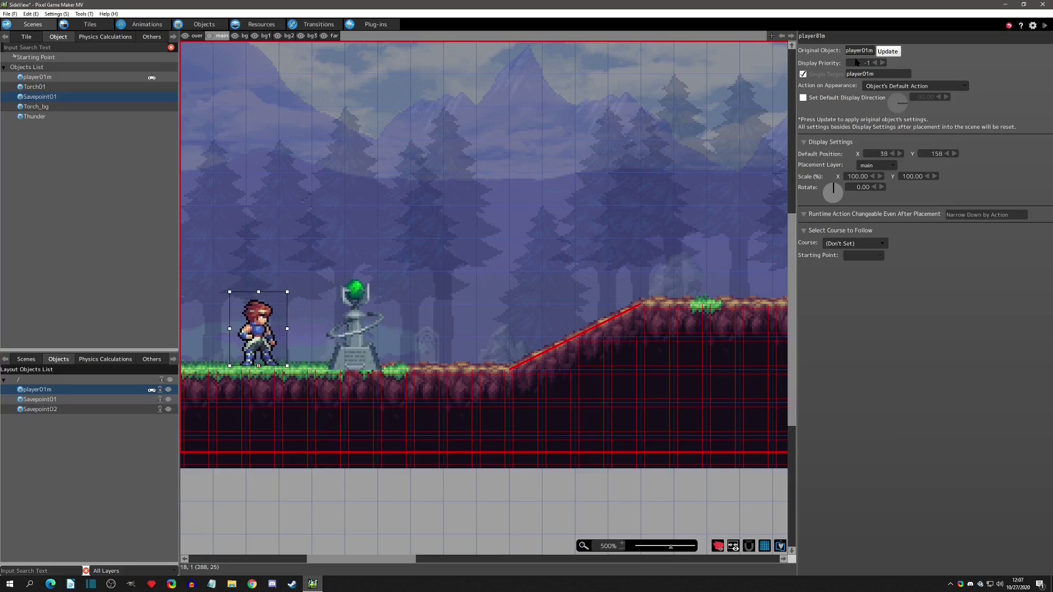
click(882, 63)
double_click(864, 64)
- Leave player01m at 45, 156 and add a second instance, player01m1, at 125, 158
mouse_move(260, 330)
mouse_down()
mouse_move(383, 330)
mouse_move(273, 326)
mouse_up()
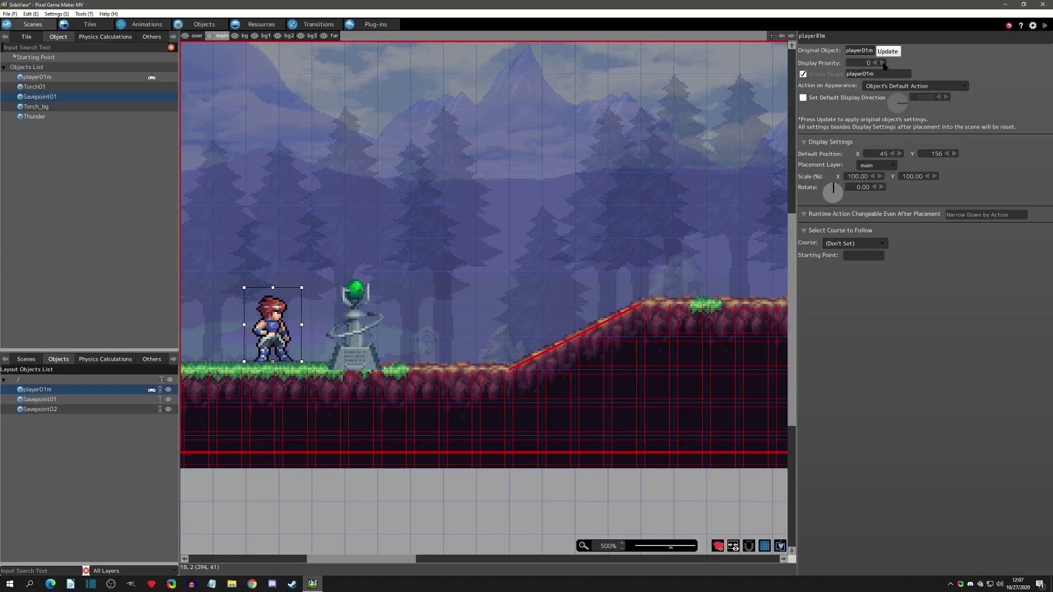
drag(50, 77, 437, 360)
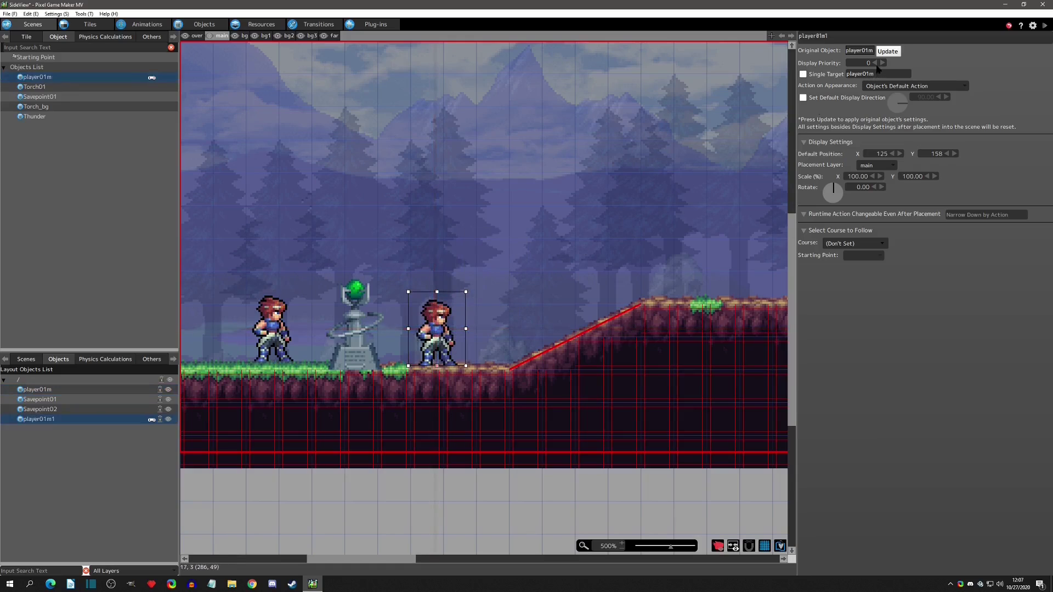
- Position player01m1 just right of the savepoint and raise its display priority to 1
mouse_move(434, 327)
mouse_down()
mouse_move(346, 328)
mouse_move(433, 328)
mouse_up()
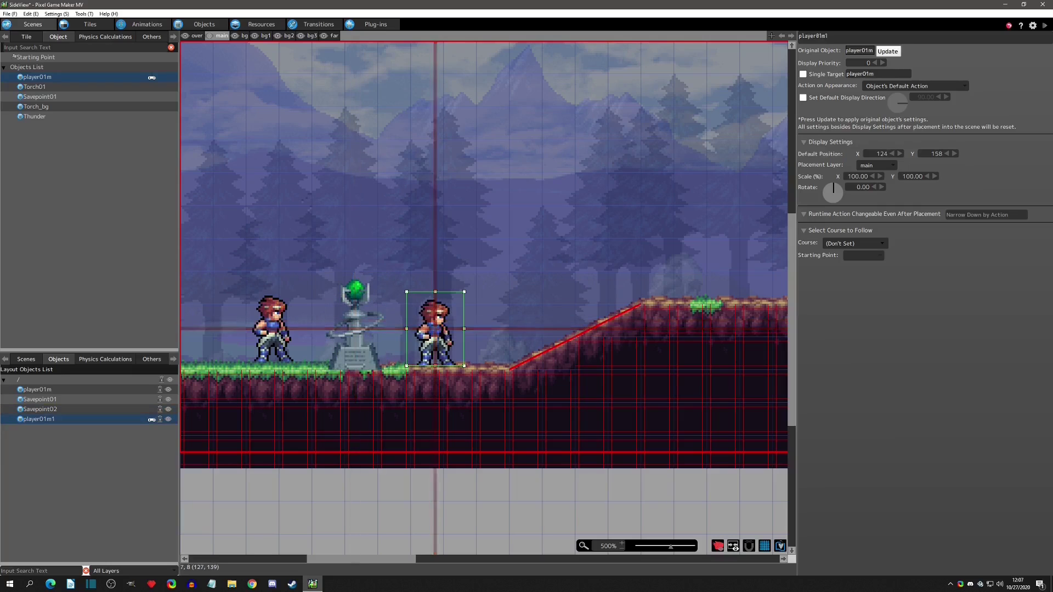
mouse_move(436, 335)
mouse_down()
mouse_move(341, 335)
mouse_move(451, 334)
mouse_up()
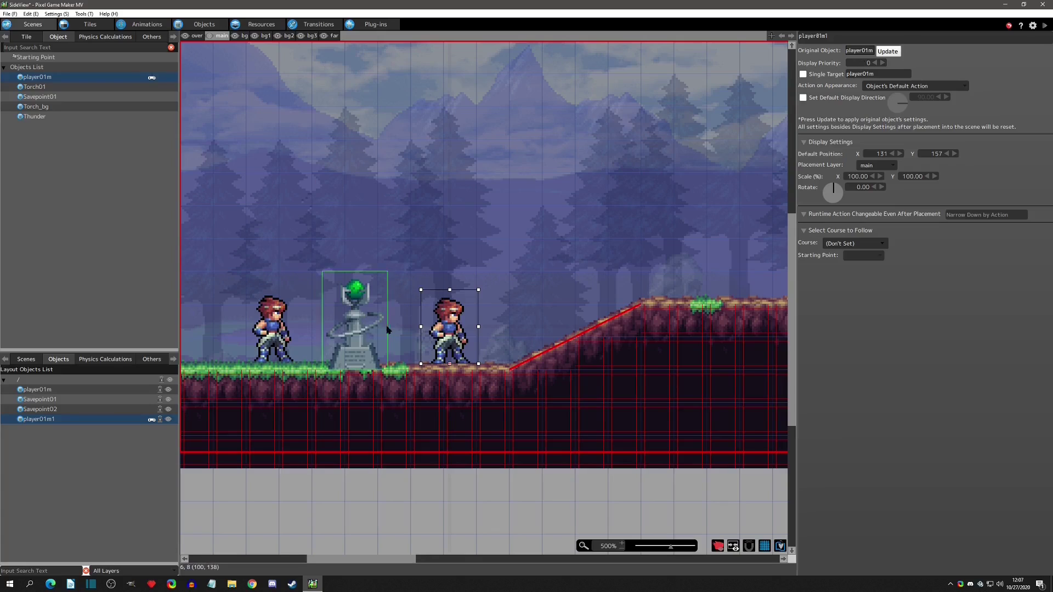
drag(452, 323, 359, 328)
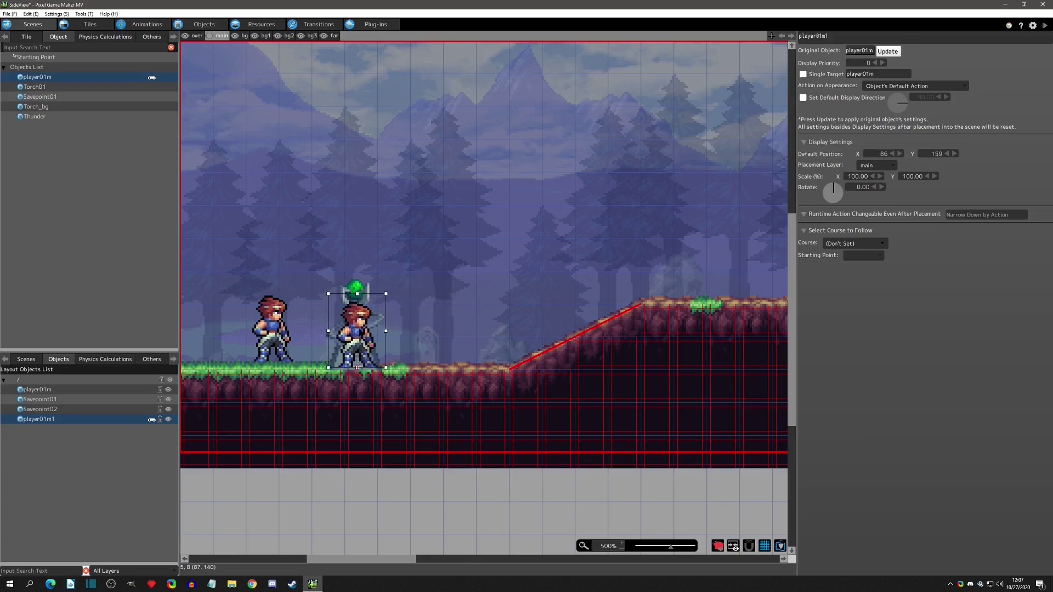
drag(357, 328, 434, 326)
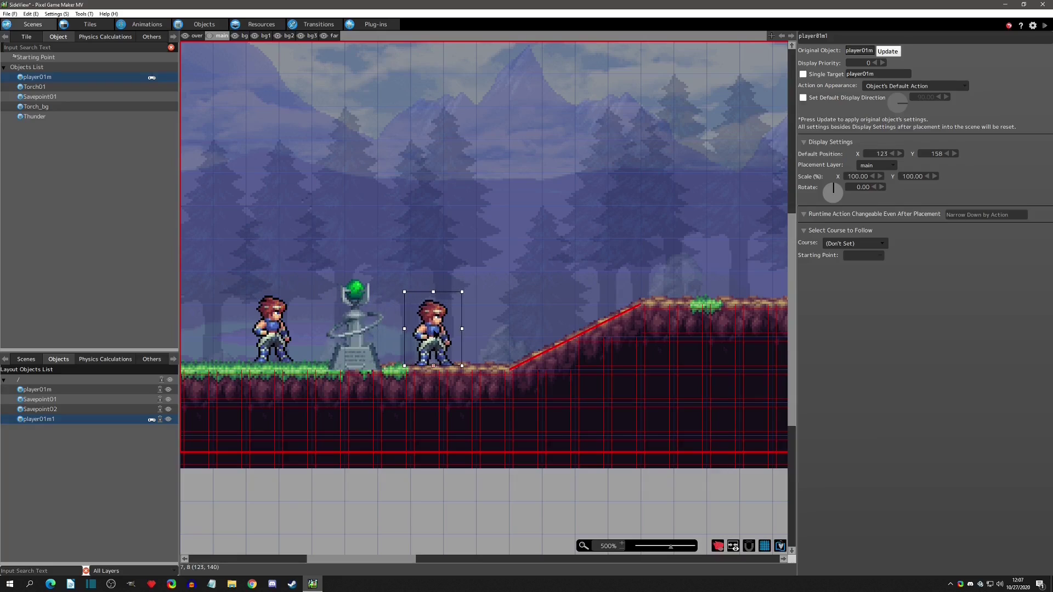
click(882, 63)
- Create object001 with Object Controlled by Input Device enabled
click(204, 25)
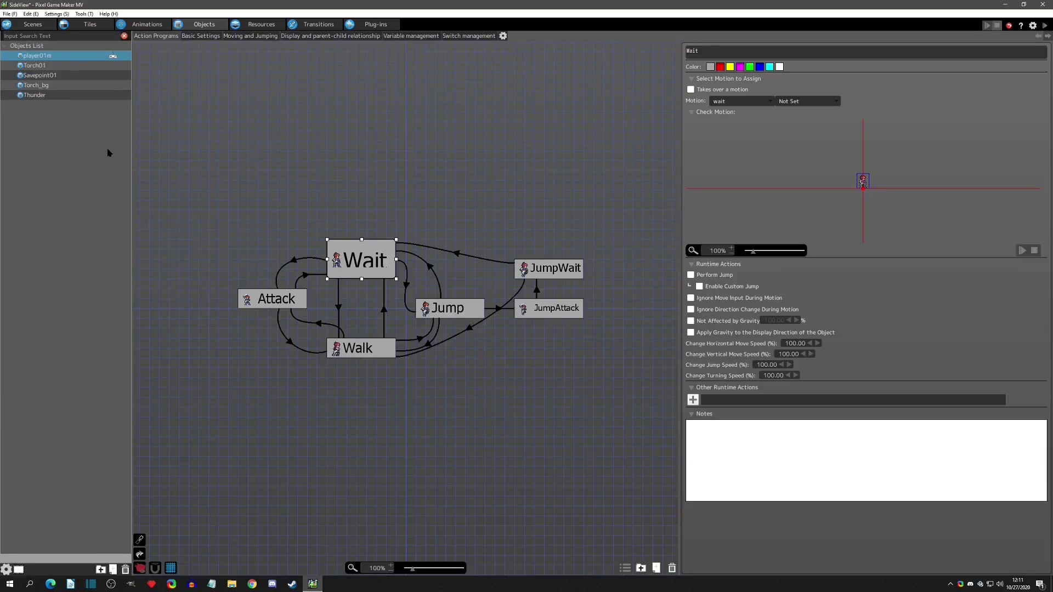
right_click(37, 134)
click(56, 146)
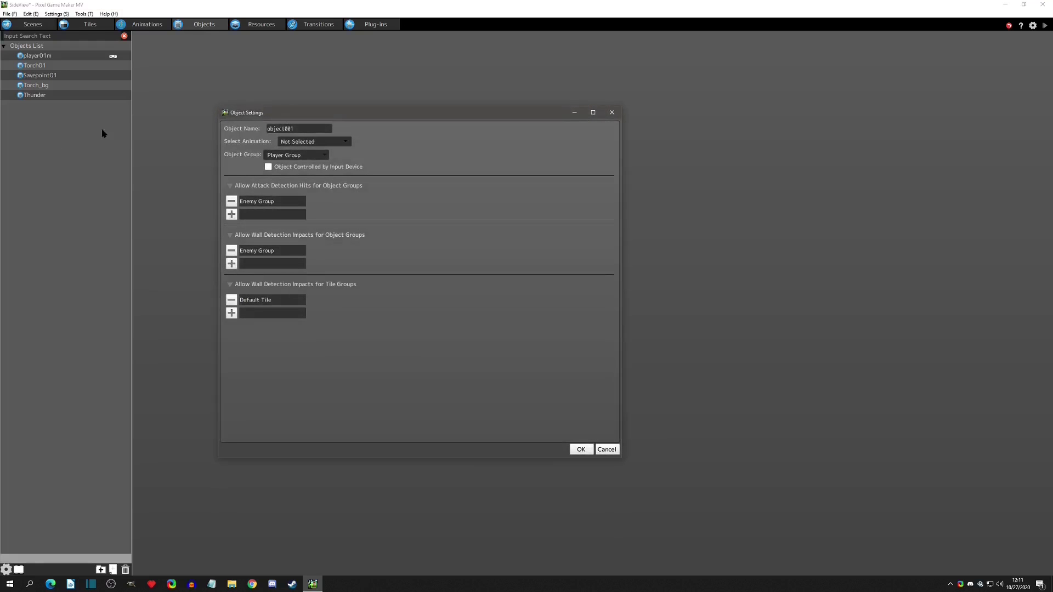
click(269, 167)
click(580, 449)
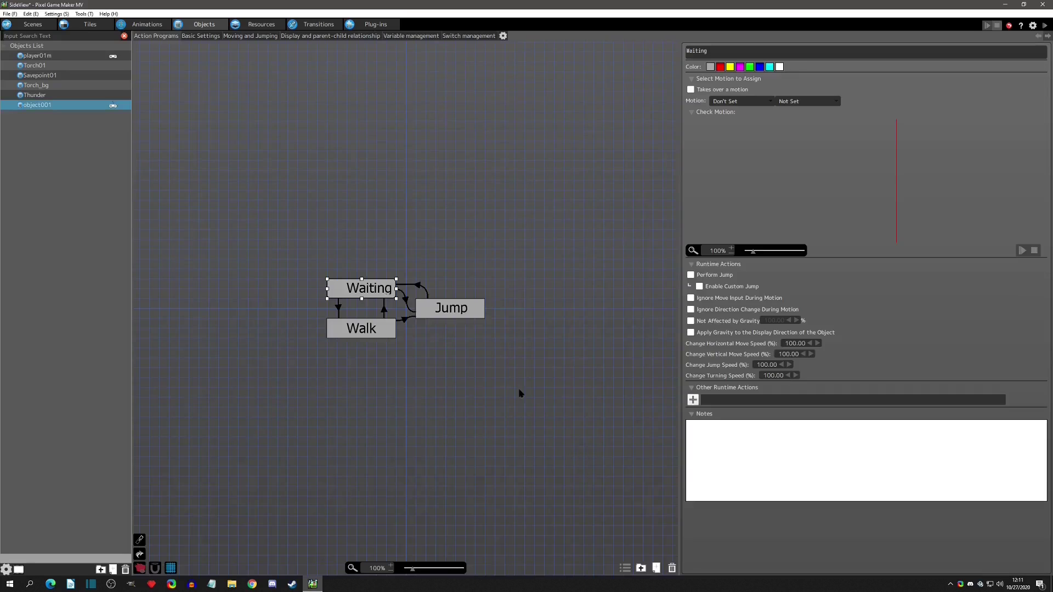
- Inspect object001's Walk and Jump states and its Moving and Jumping settings, leaving move up unassigned
scroll(442, 322, up, 2)
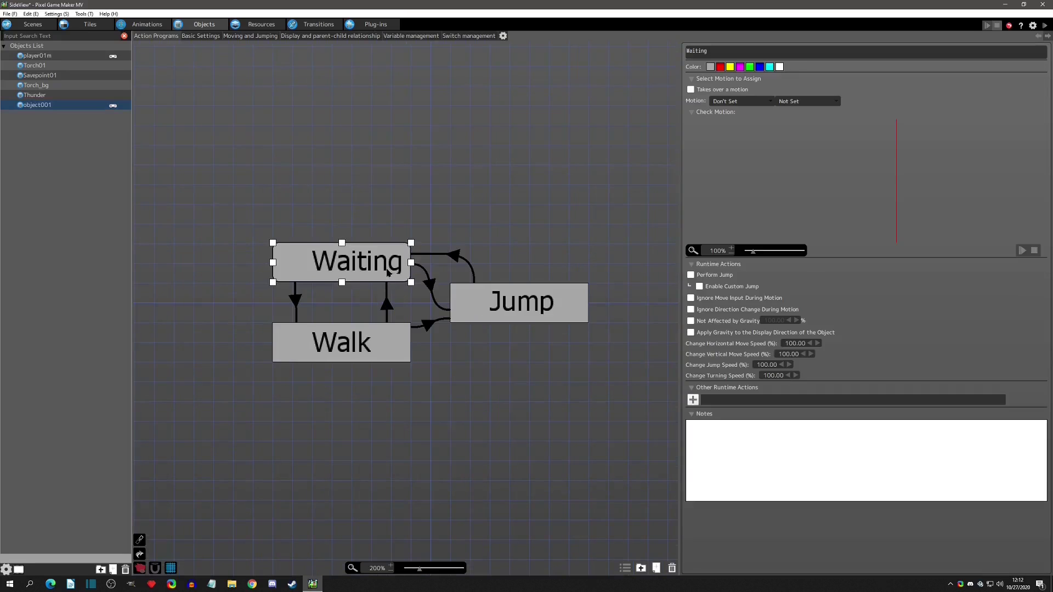
click(377, 337)
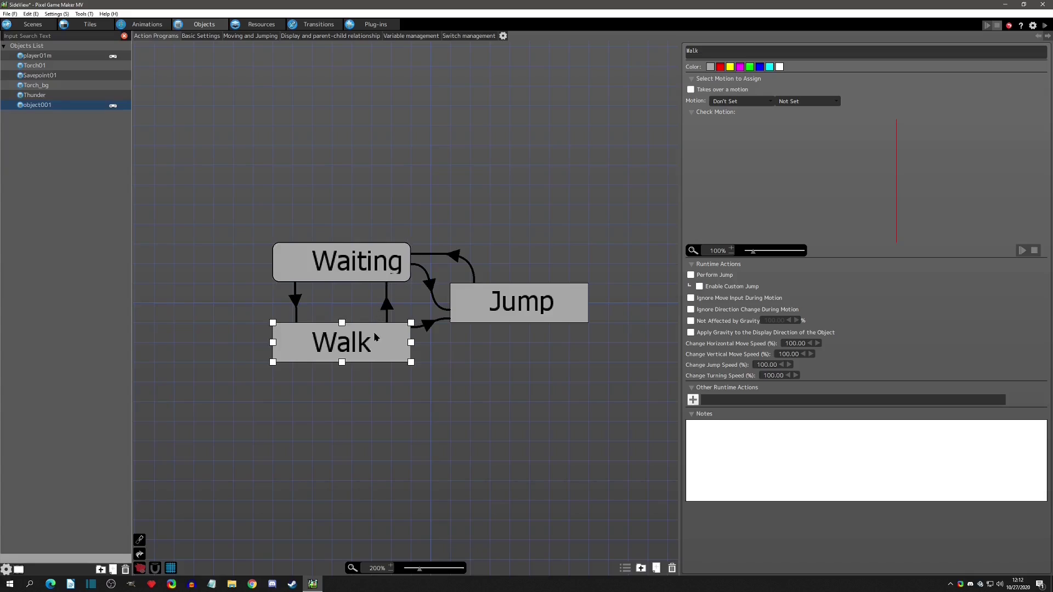
click(474, 306)
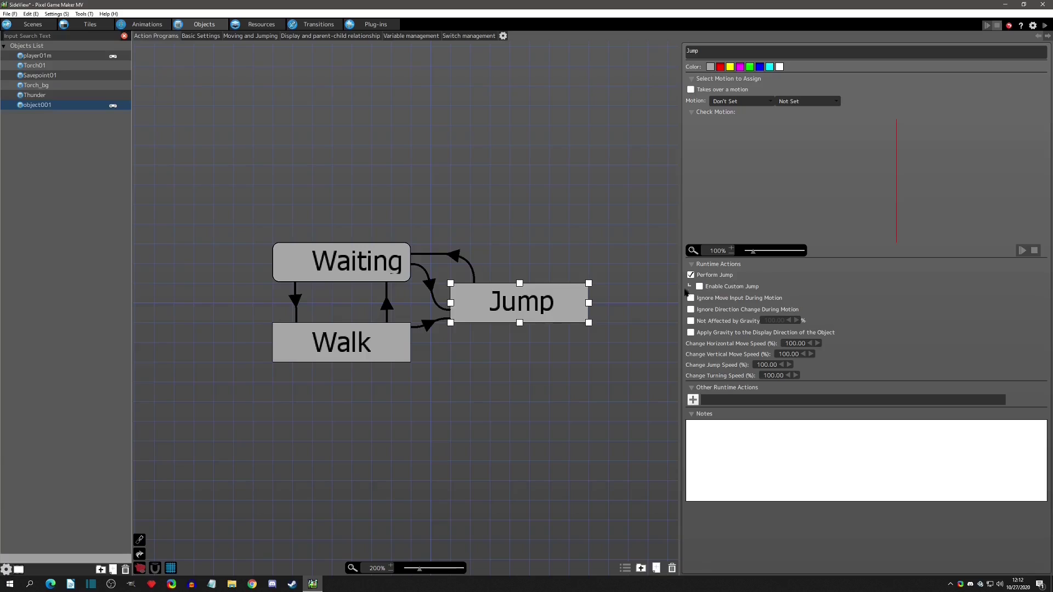
click(240, 36)
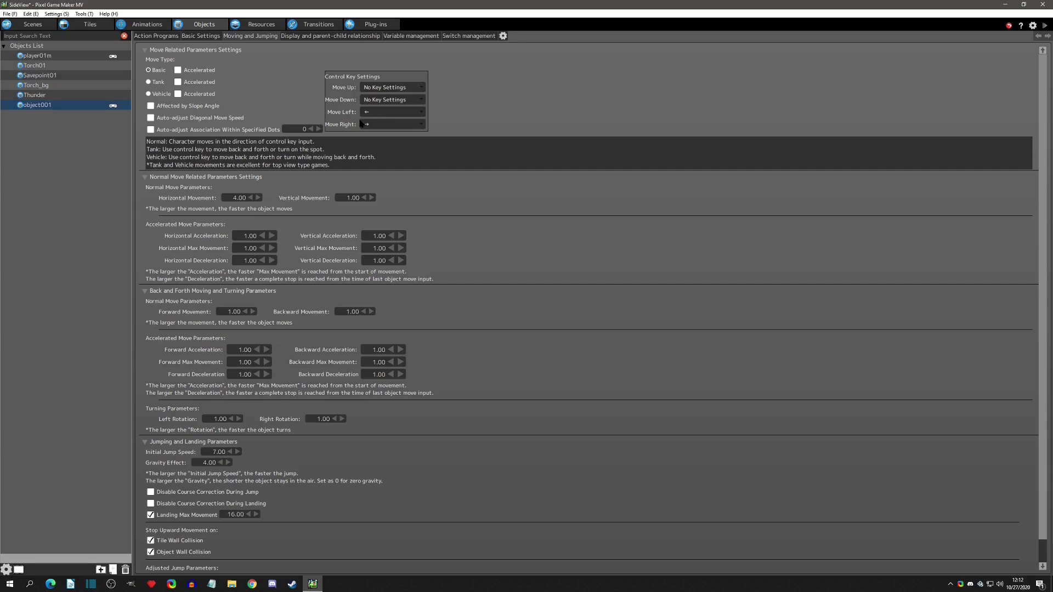
click(378, 89)
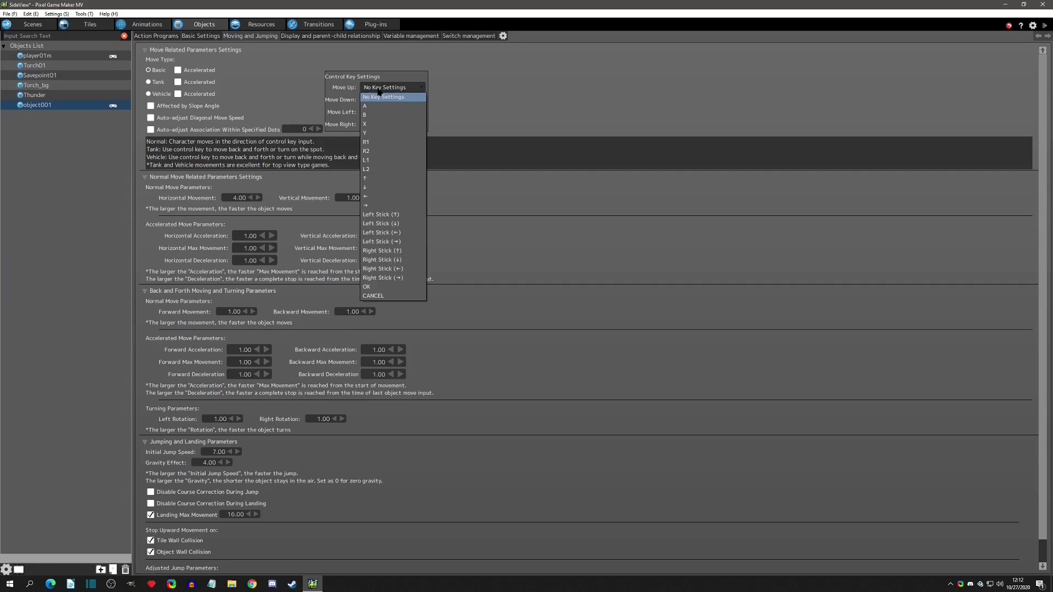
click(378, 179)
click(386, 88)
click(384, 97)
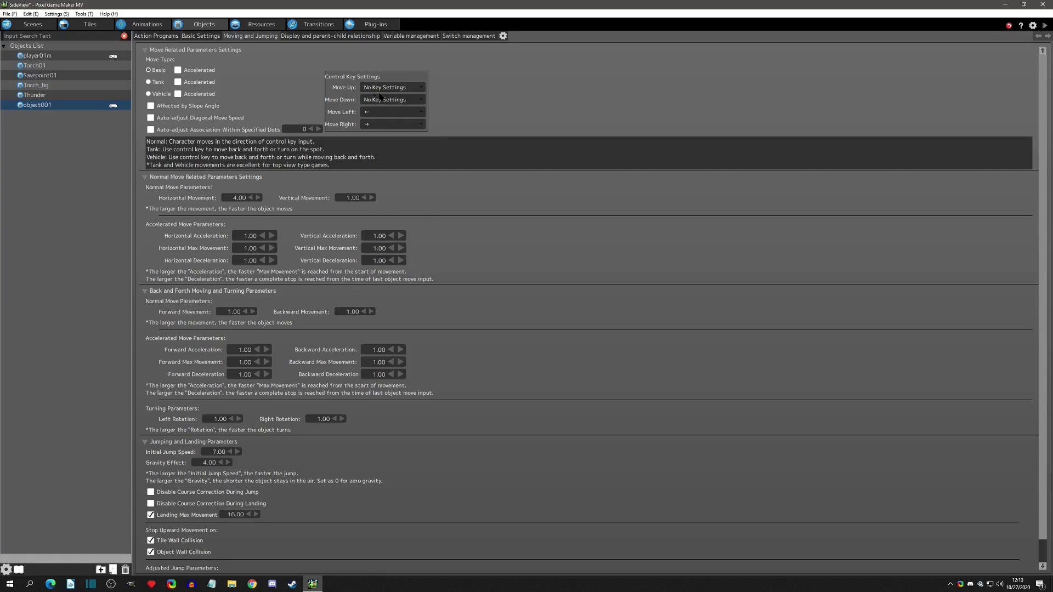
- Save and close the SideView project
click(10, 14)
click(15, 38)
click(10, 14)
click(17, 45)
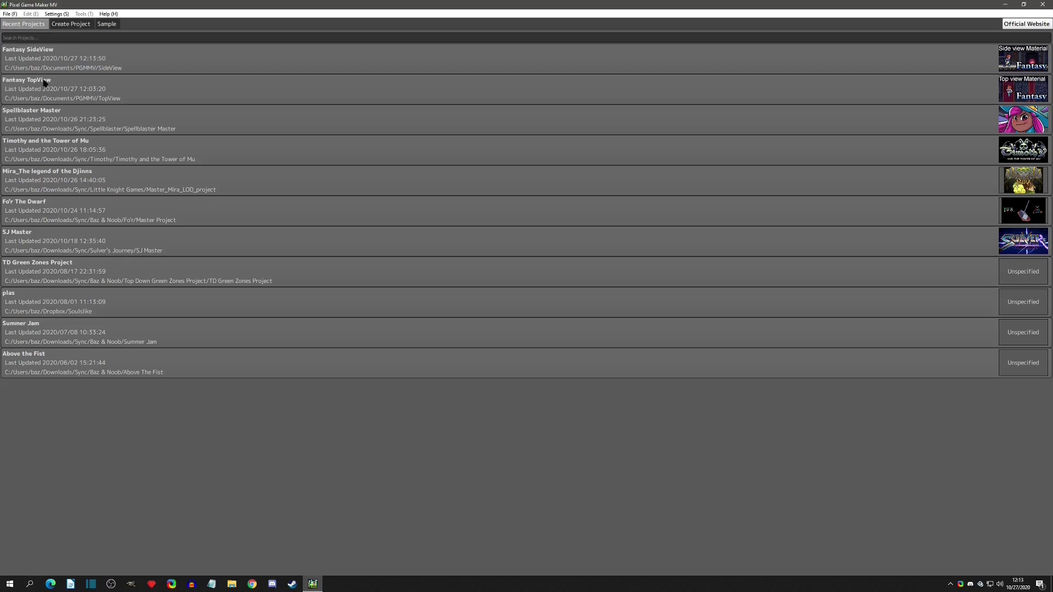
- Open Fantasy TopView and create an input-controlled object001
double_click(80, 88)
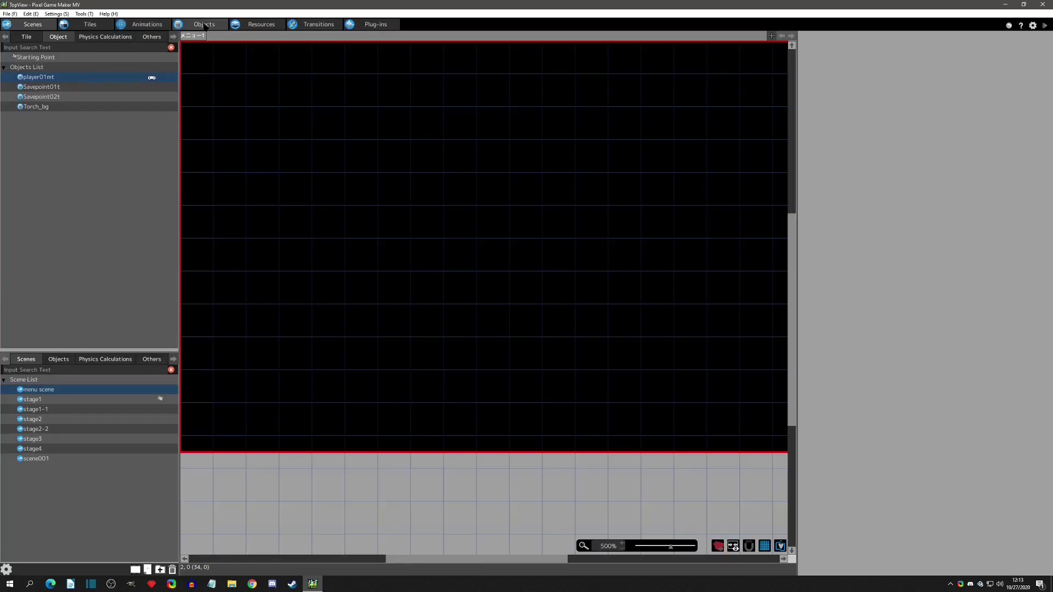
click(204, 25)
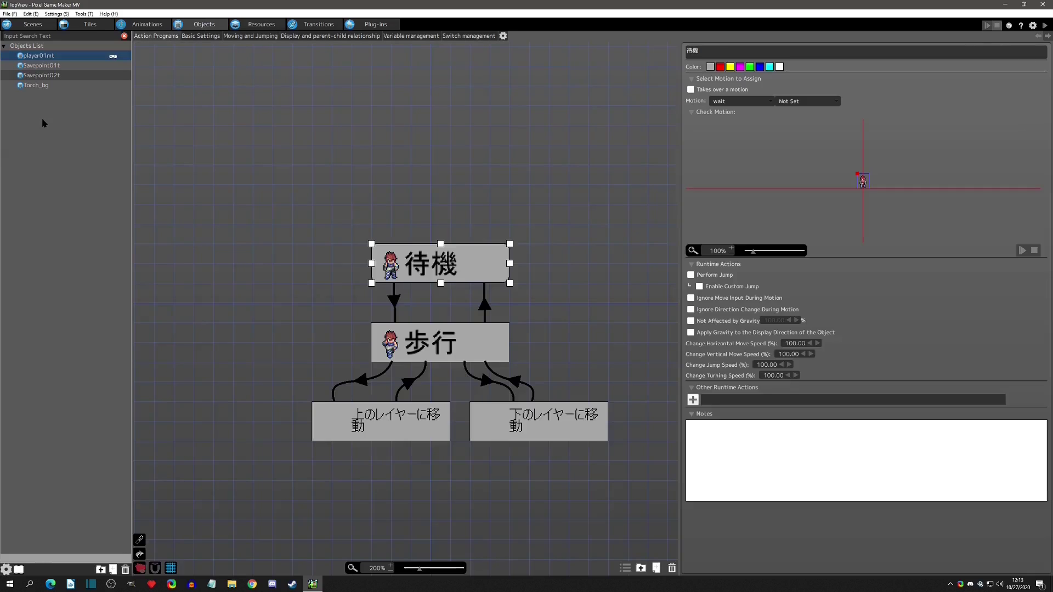
right_click(39, 102)
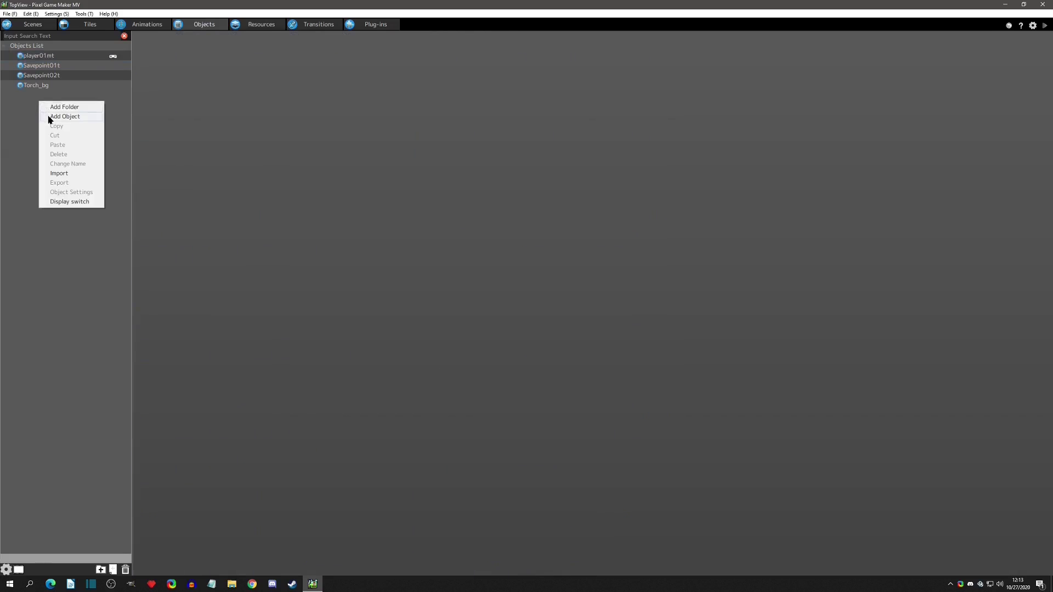
click(49, 119)
click(268, 167)
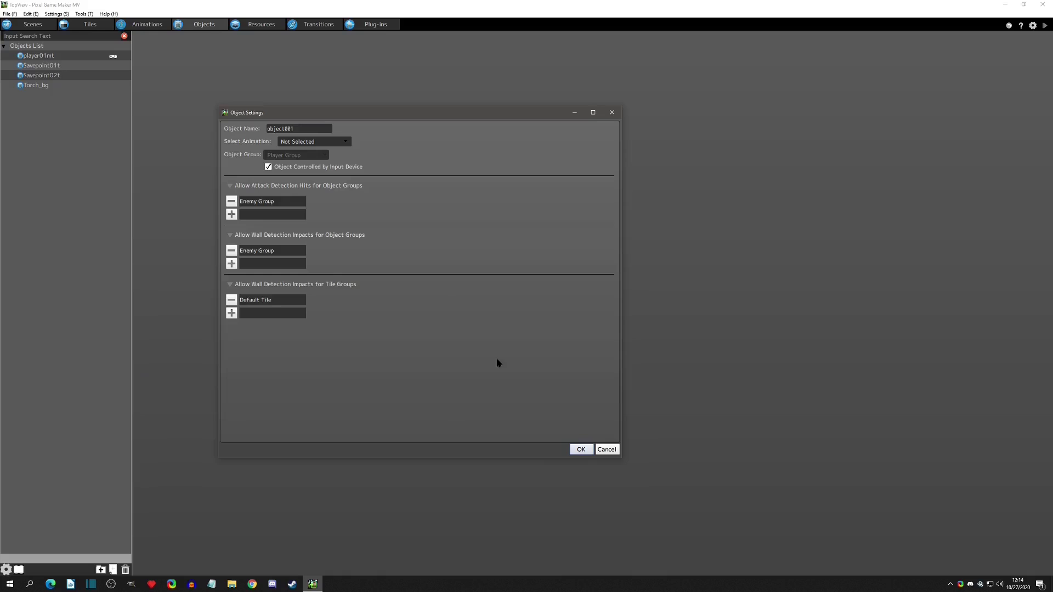
click(583, 451)
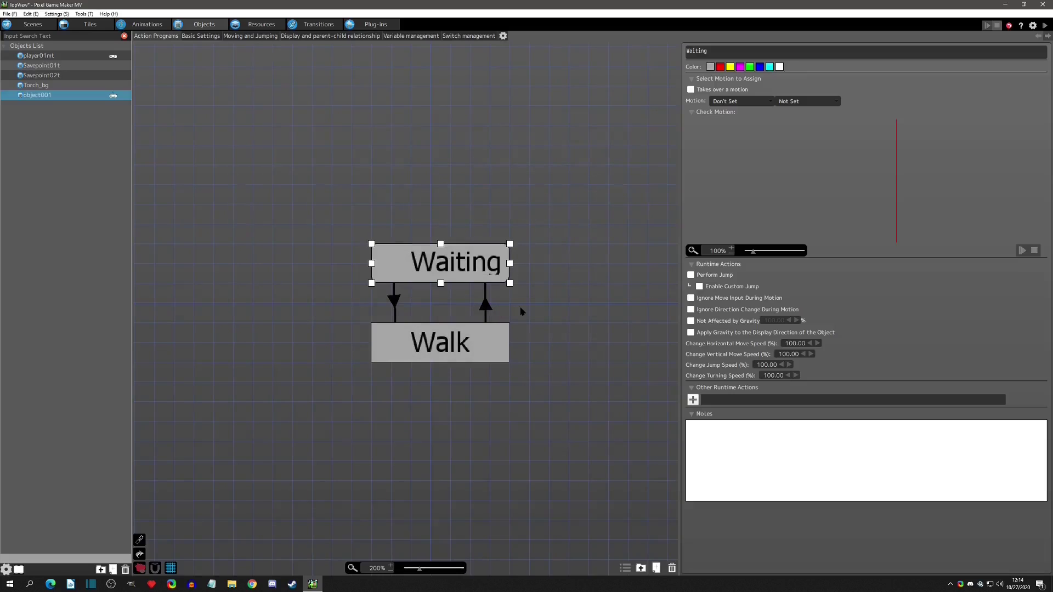
- Review object001's Walk state and its Moving and Jumping settings
click(463, 350)
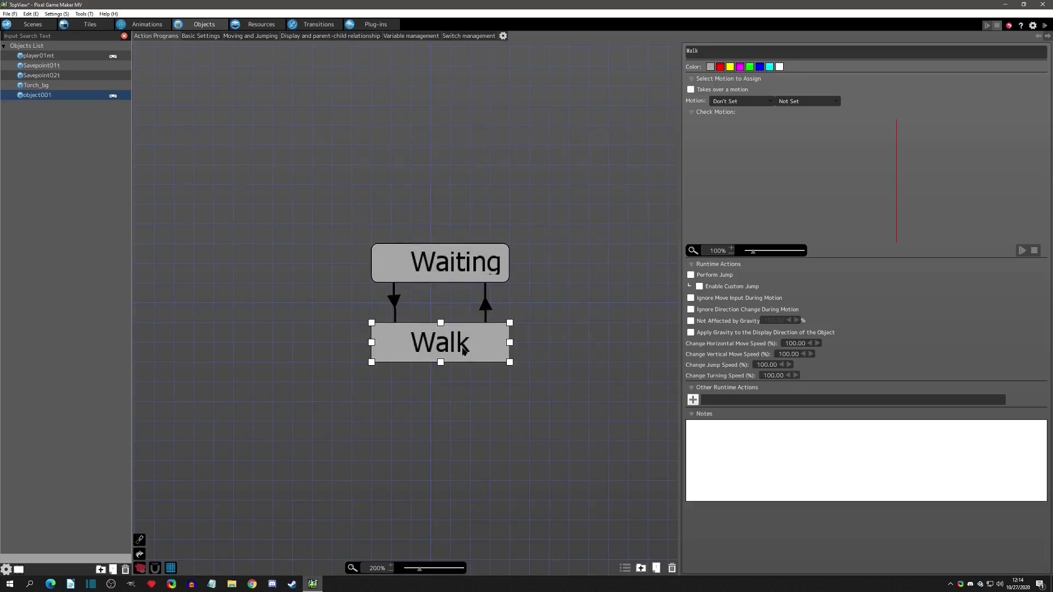
click(237, 36)
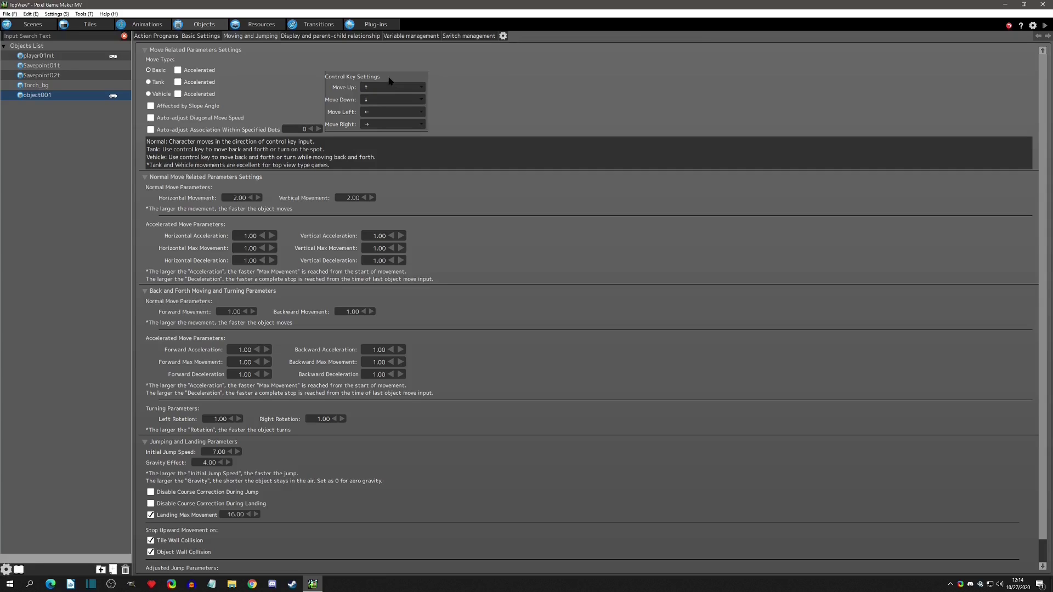
scroll(444, 83, down, 1)
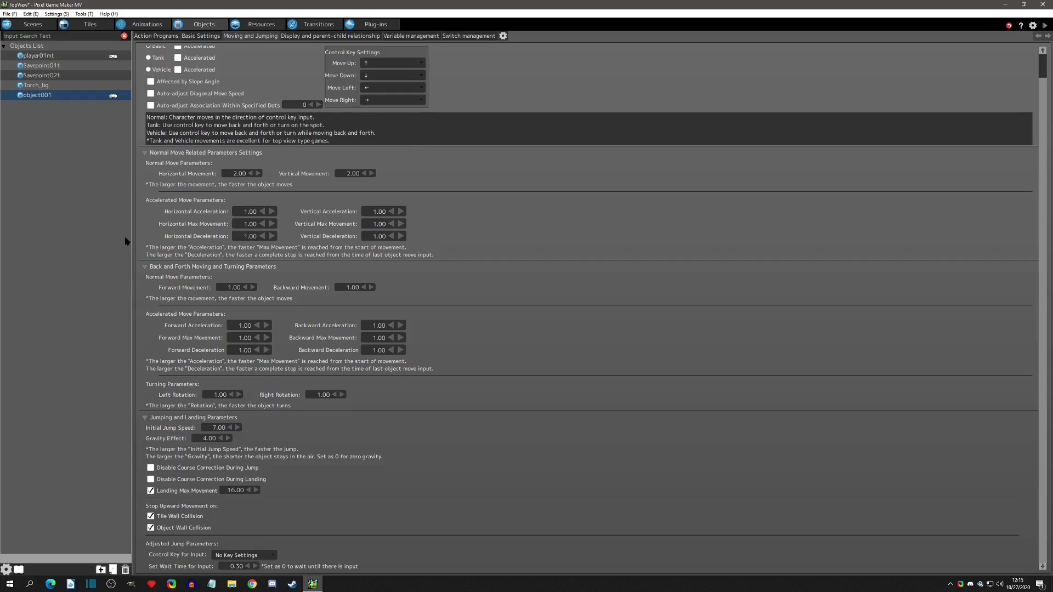
scroll(390, 184, up, 1)
scroll(389, 184, up, 1)
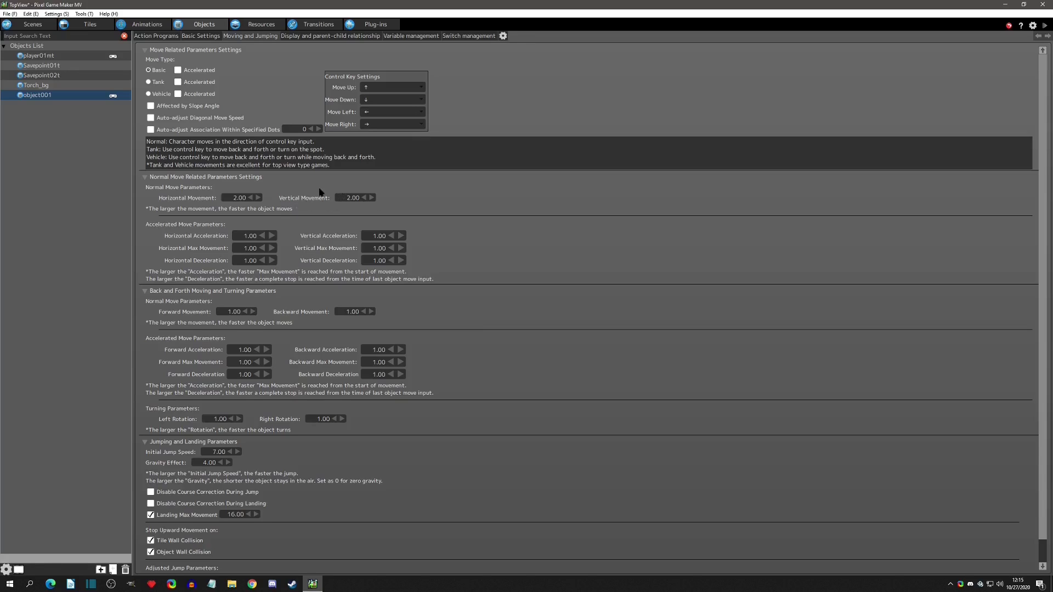
- Save and close TopView, then reopen Fantasy SideView and view its object001 movement settings
click(10, 14)
click(28, 52)
click(10, 14)
click(29, 42)
double_click(83, 84)
click(203, 24)
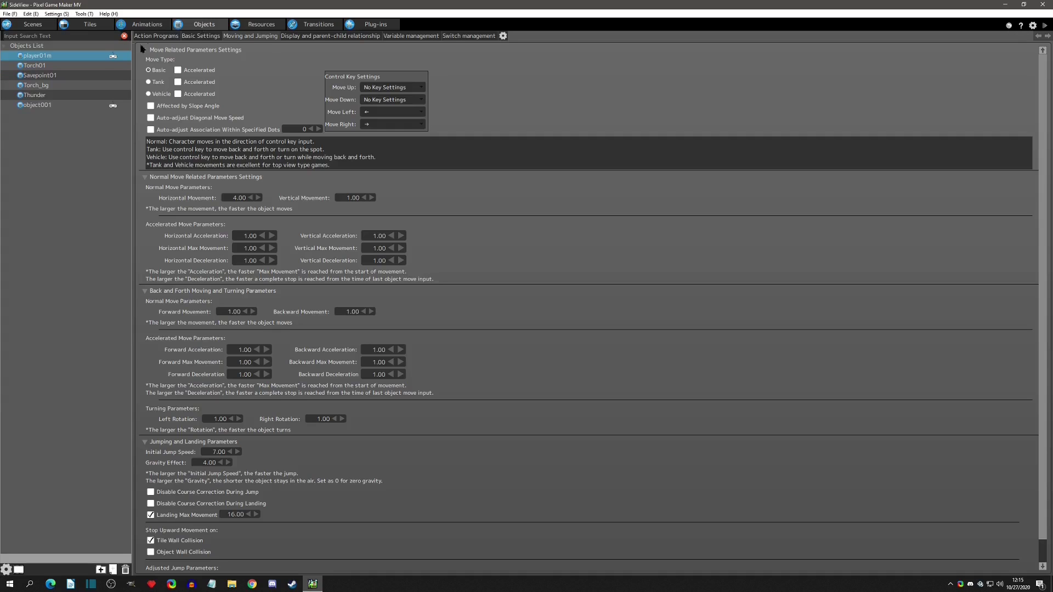
click(52, 105)
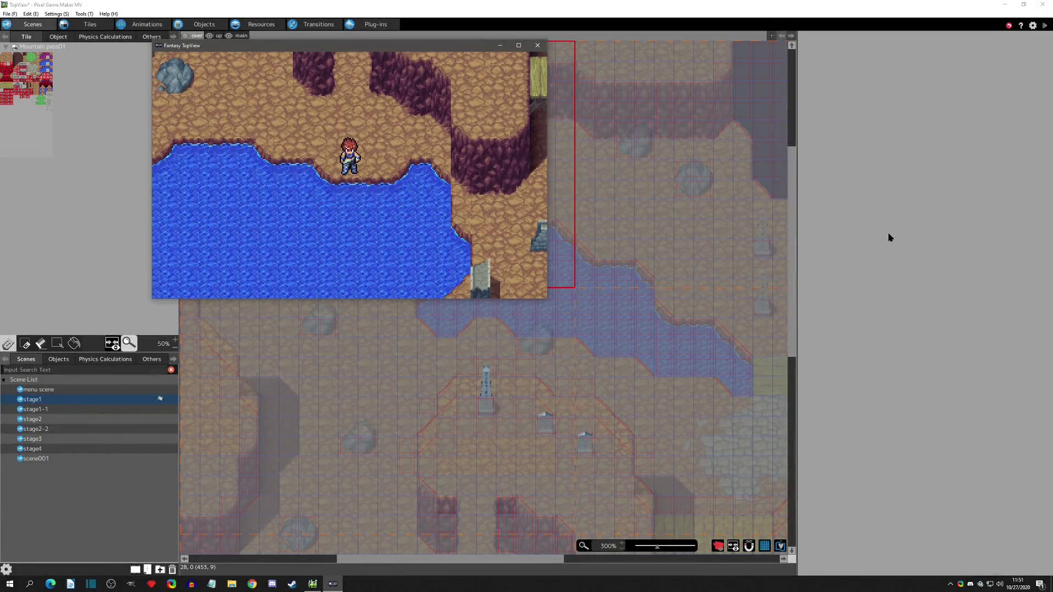
- Walk the hero up, down and left around the Fantasy TopView map toward the obelisk in test play
key(Up)
key(Down)
key(Left)
key(Left)
key(Up)
key(Down)
key(Up)
key(Down)
key(Up)
key(Down)
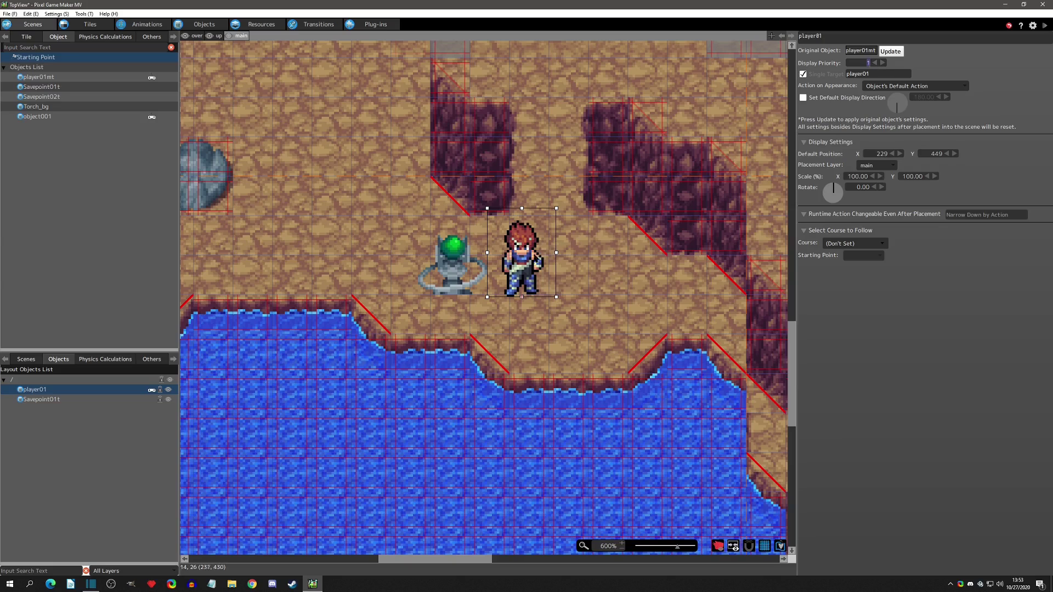
- Move player01 just right of Savepoint01t, then place the SideView player01m beside its savepoint
drag(459, 297, 541, 251)
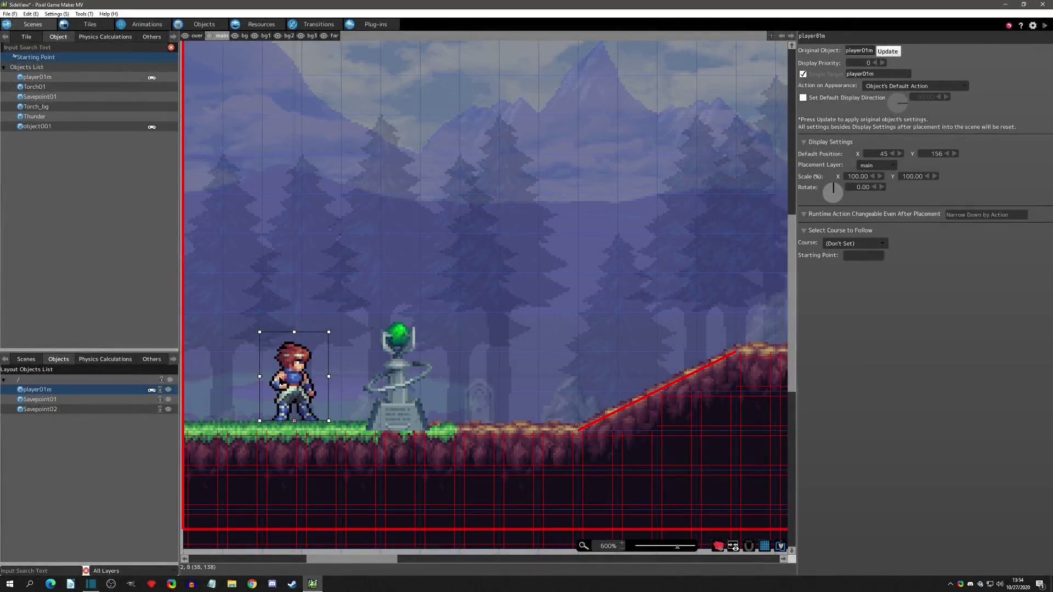
drag(263, 379, 299, 362)
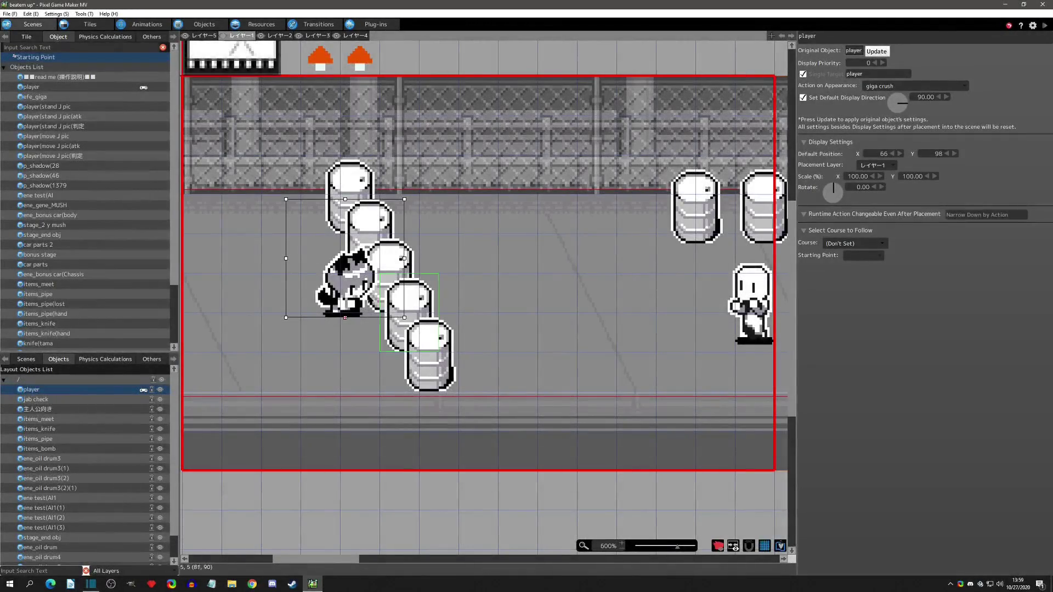
- Drag the beat 'em up player up and right across the street stage to 351, 86
drag(356, 294, 373, 267)
drag(366, 319, 371, 278)
drag(398, 329, 515, 311)
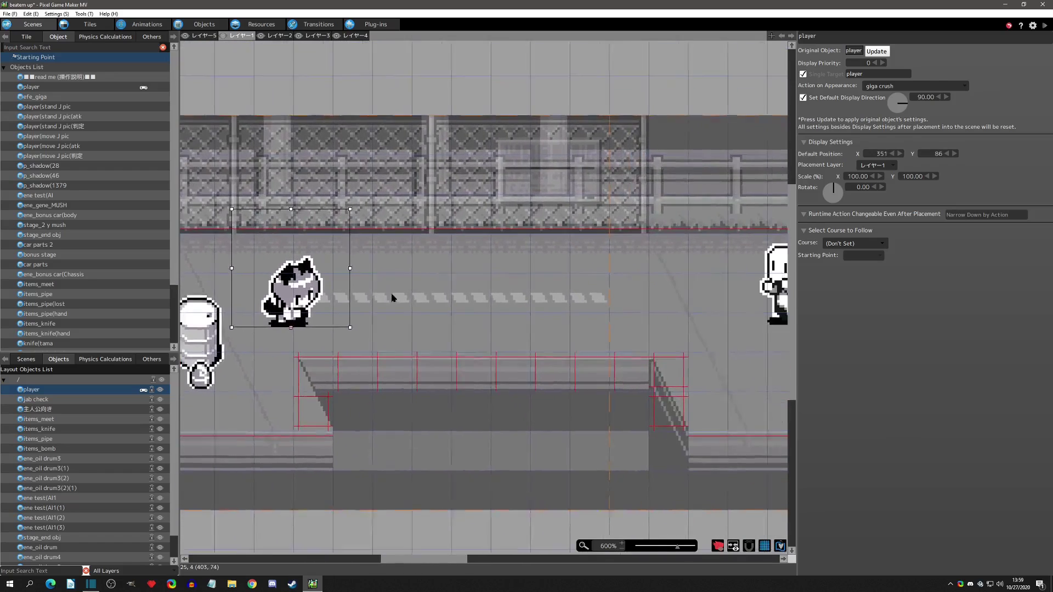